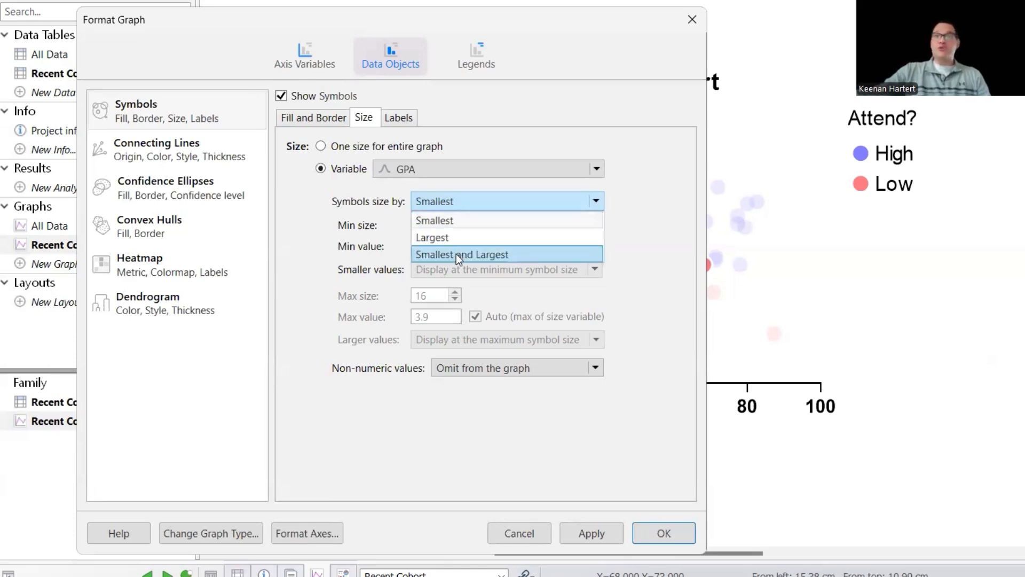
- Scale symbol sizes by the smallest and largest GPA values with a minimum size of 4, and apply
{"action": "left_click", "coordinate": [456, 254]}
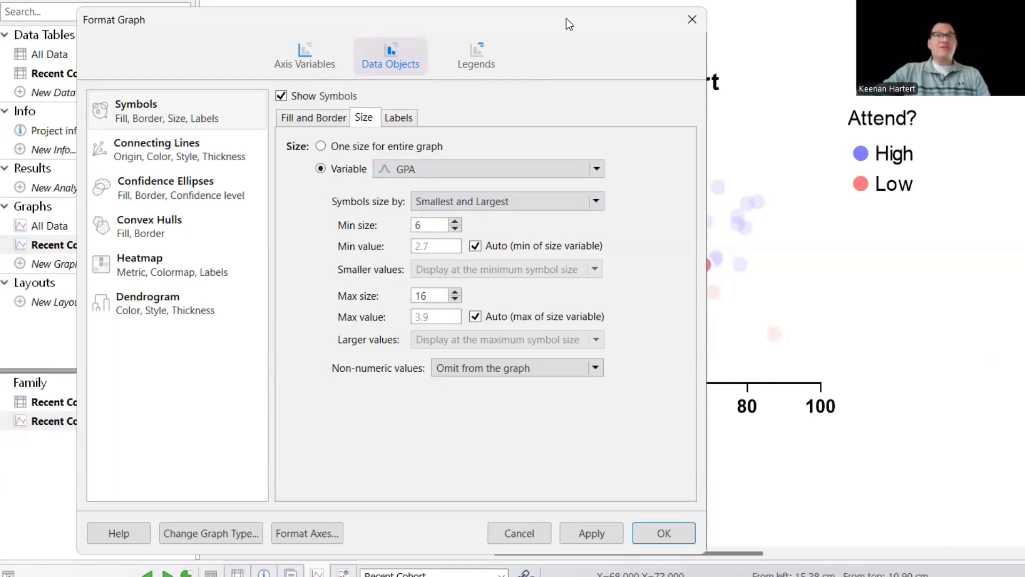
{"action": "left_click_drag", "start_coordinate": [567, 18], "coordinate": [355, 0]}
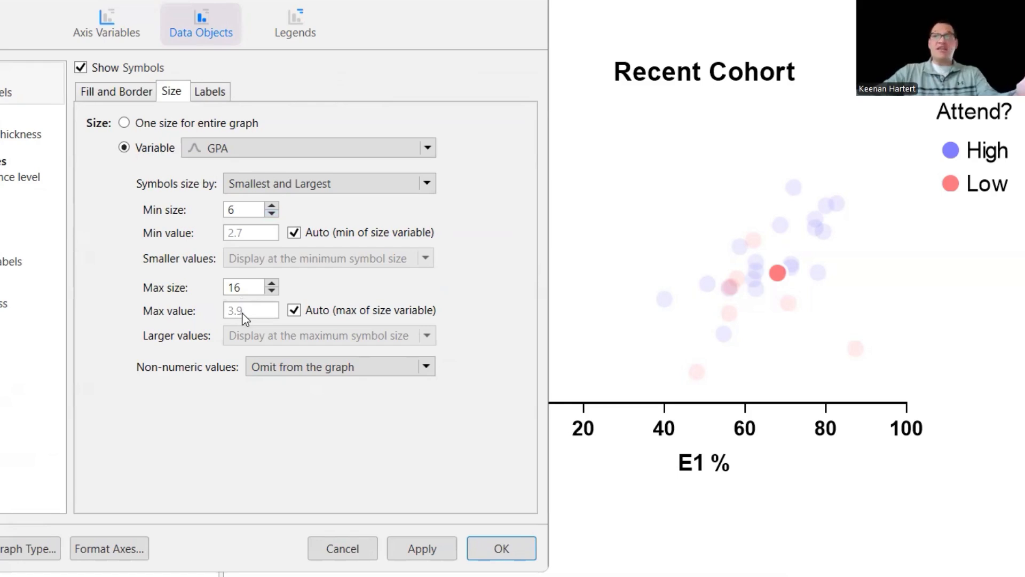
{"action": "left_click", "coordinate": [272, 213]}
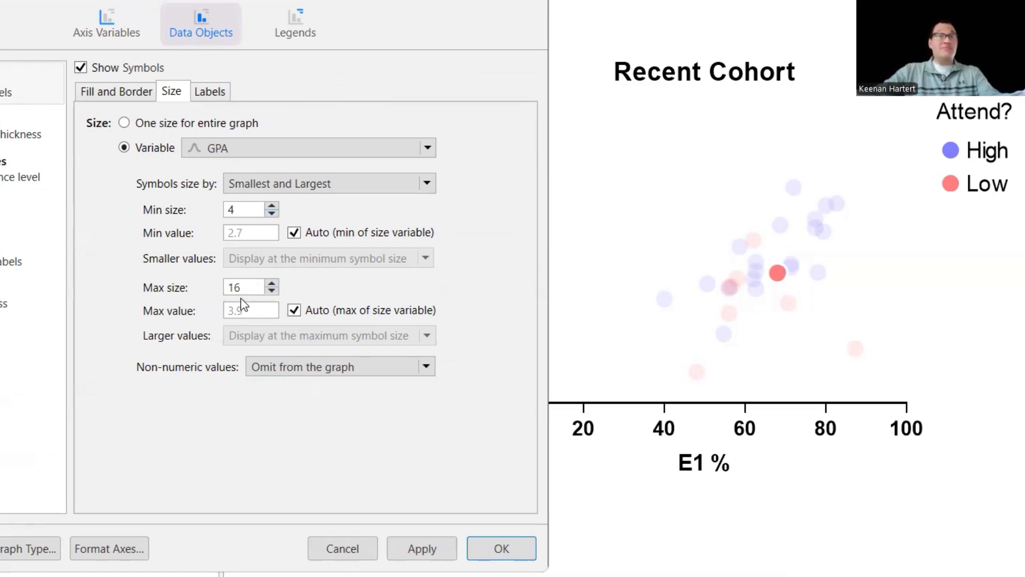
{"action": "left_click", "coordinate": [403, 548]}
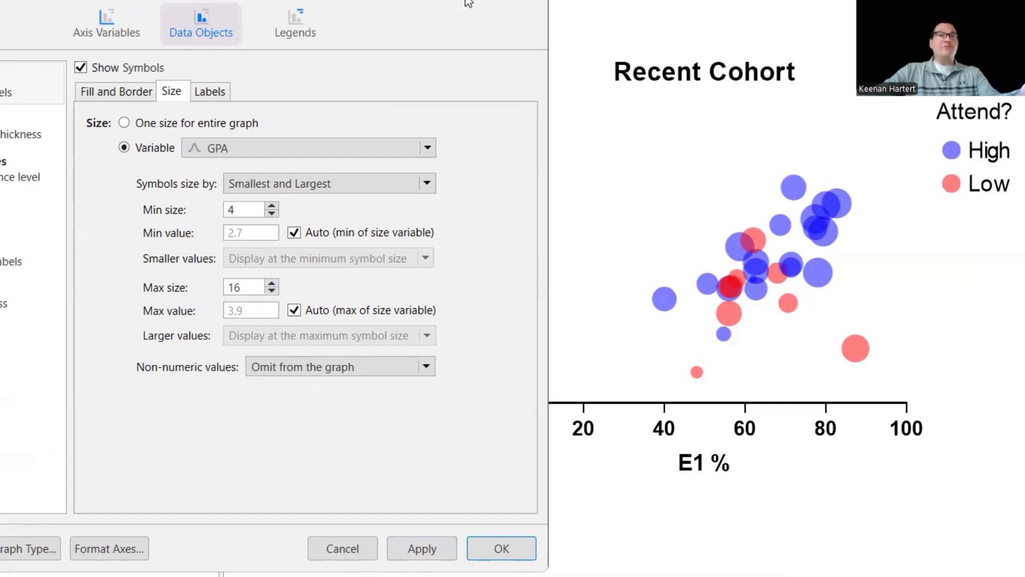
{"action": "key", "text": "Return"}
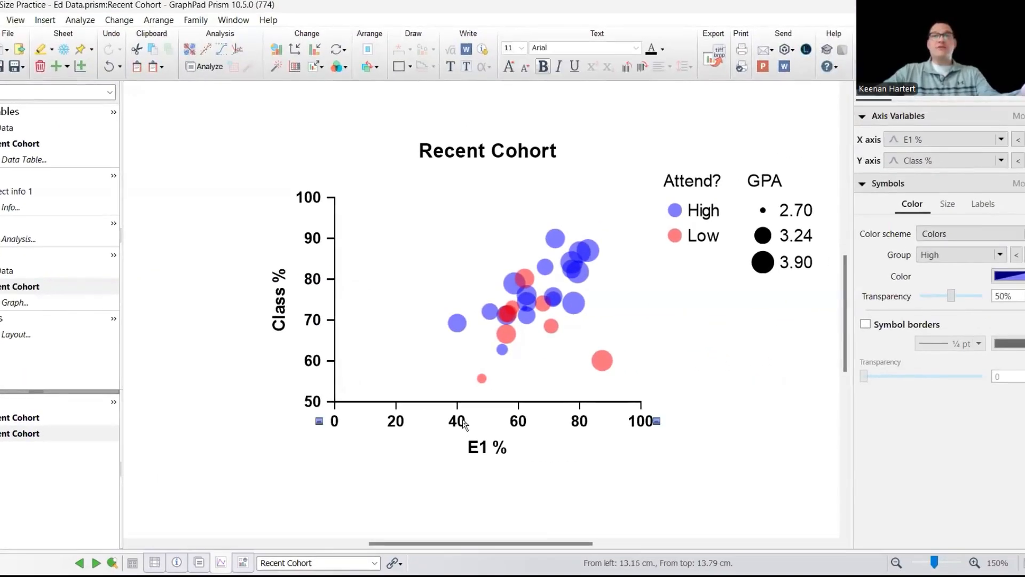
- Turn off automatic range on the X axis, set its minimum to 30, and choose a minor tick style
{"action": "left_click", "coordinate": [464, 424]}
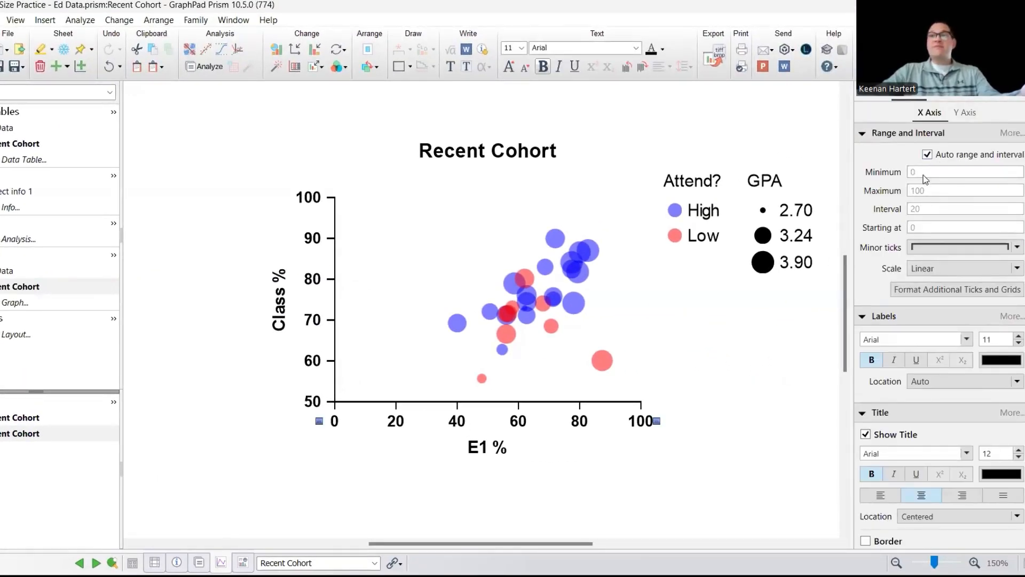
{"action": "left_click", "coordinate": [928, 154]}
{"action": "left_click_drag", "start_coordinate": [921, 171], "coordinate": [900, 169]}
{"action": "type", "text": "30"}
{"action": "key", "text": "Return"}
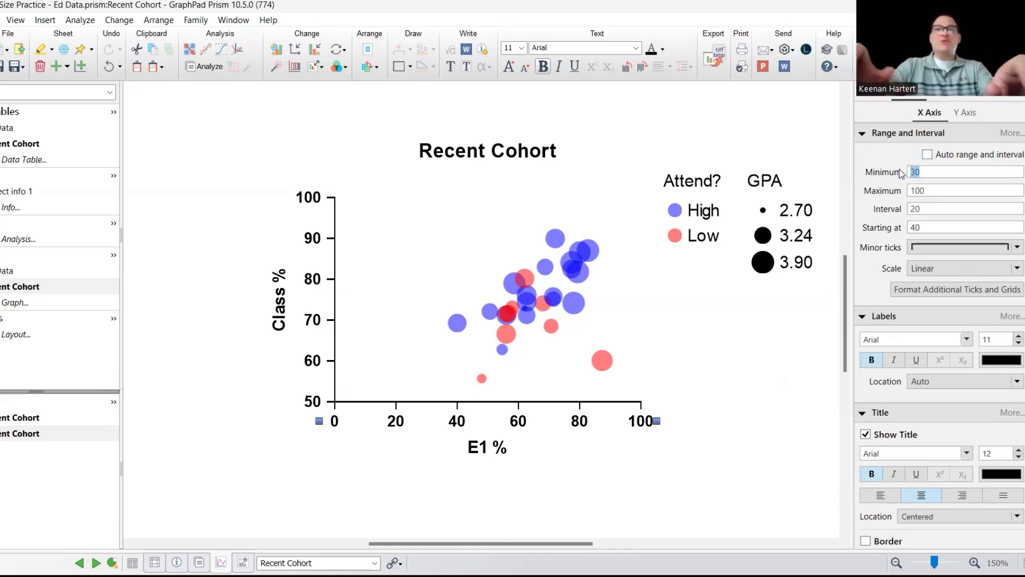
{"action": "left_click", "coordinate": [936, 247]}
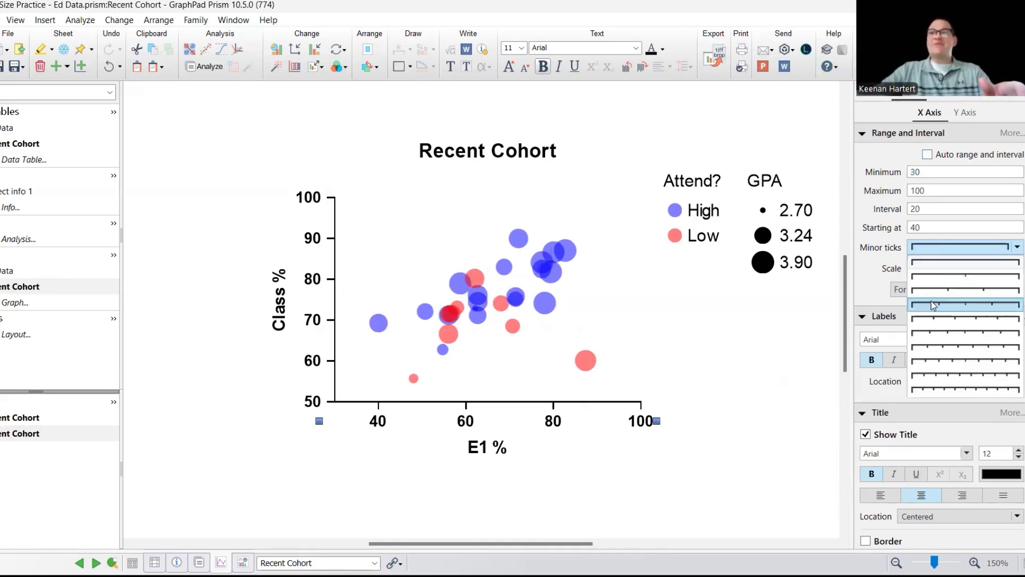
{"action": "left_click", "coordinate": [933, 305]}
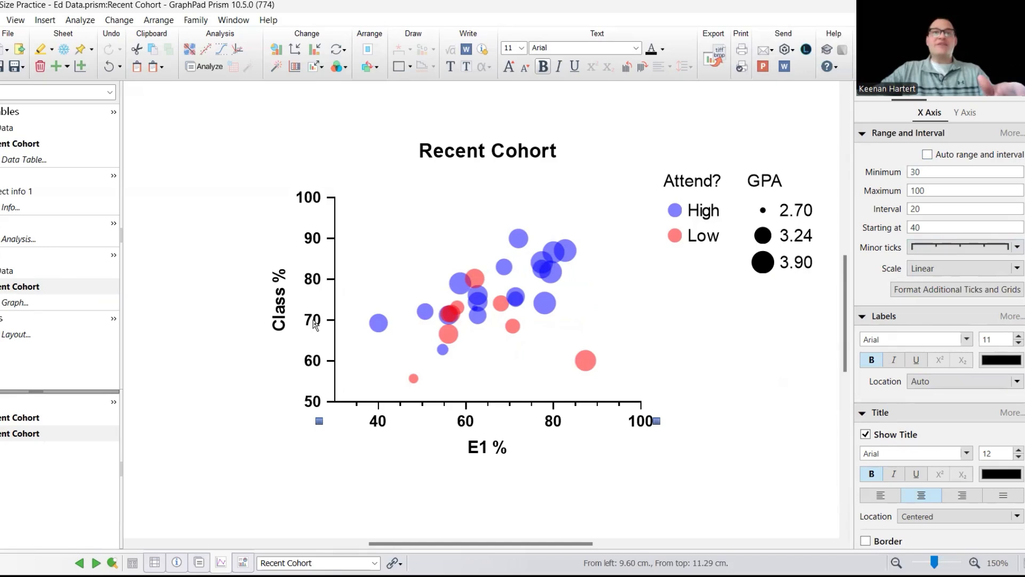
{"action": "left_click", "coordinate": [777, 357]}
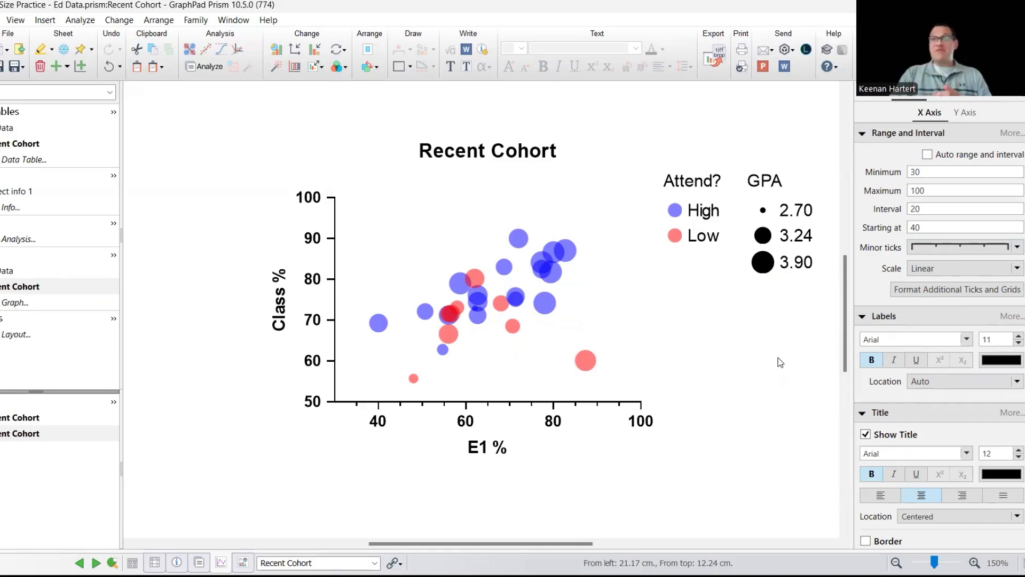
- Change the symbol size variable to Prefects?
{"action": "double_click", "coordinate": [542, 271]}
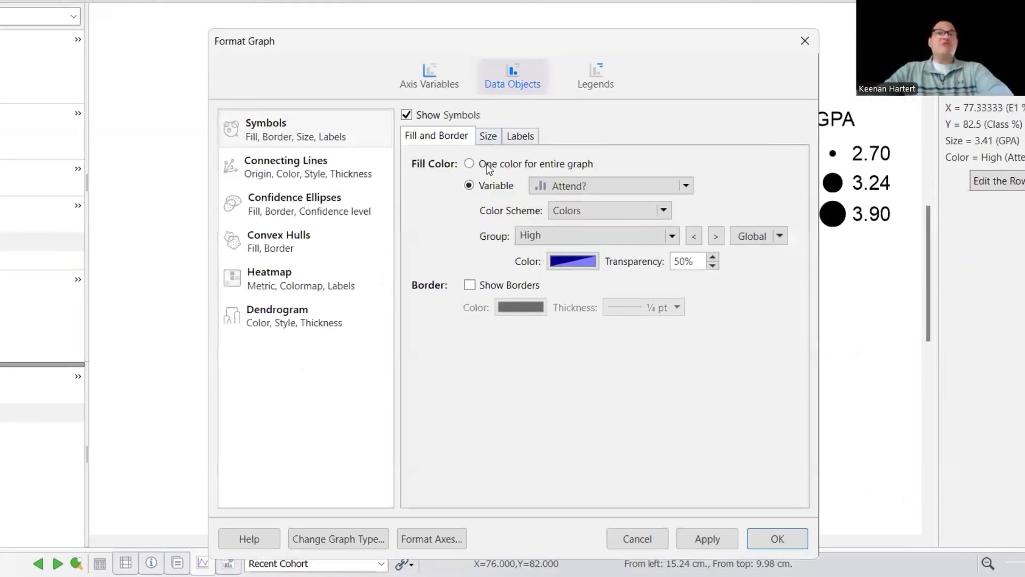
{"action": "left_click", "coordinate": [488, 135]}
{"action": "left_click", "coordinate": [535, 193]}
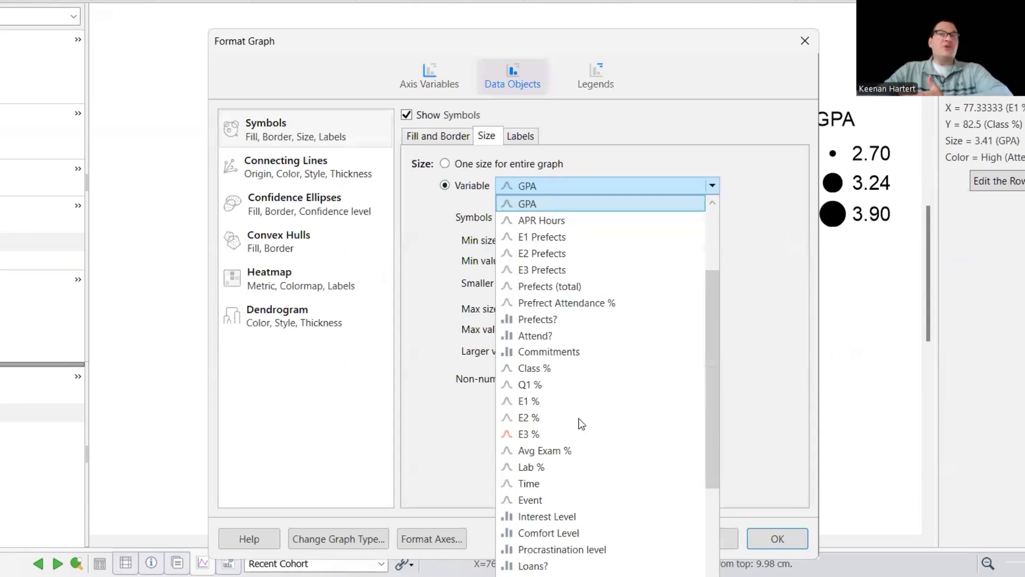
{"action": "left_click", "coordinate": [556, 321]}
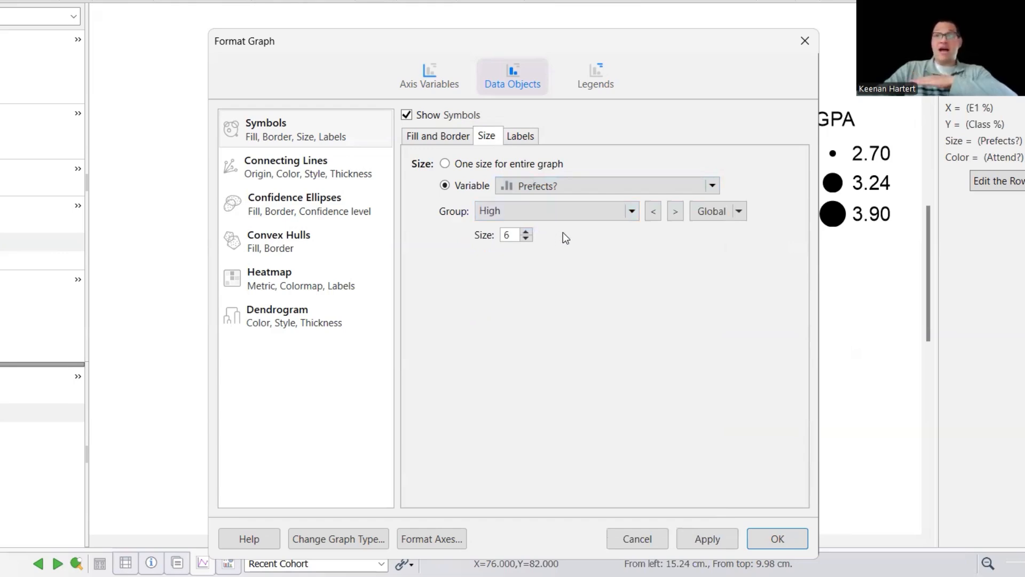
- Set the High group's symbol size to 10 and the Low group's to 3, then apply
{"action": "left_click", "coordinate": [526, 233]}
{"action": "left_click", "coordinate": [526, 232]}
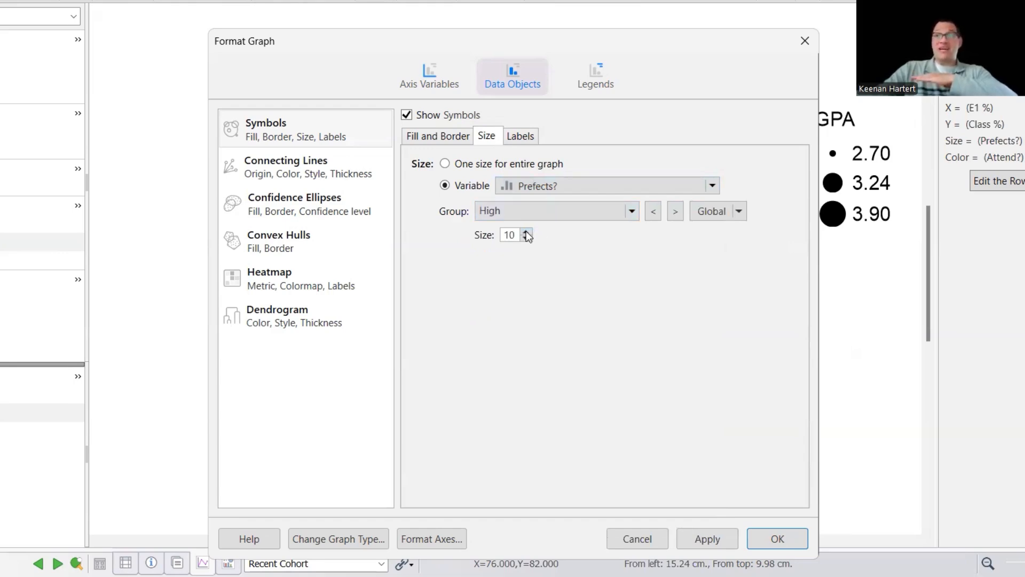
{"action": "left_click", "coordinate": [677, 212]}
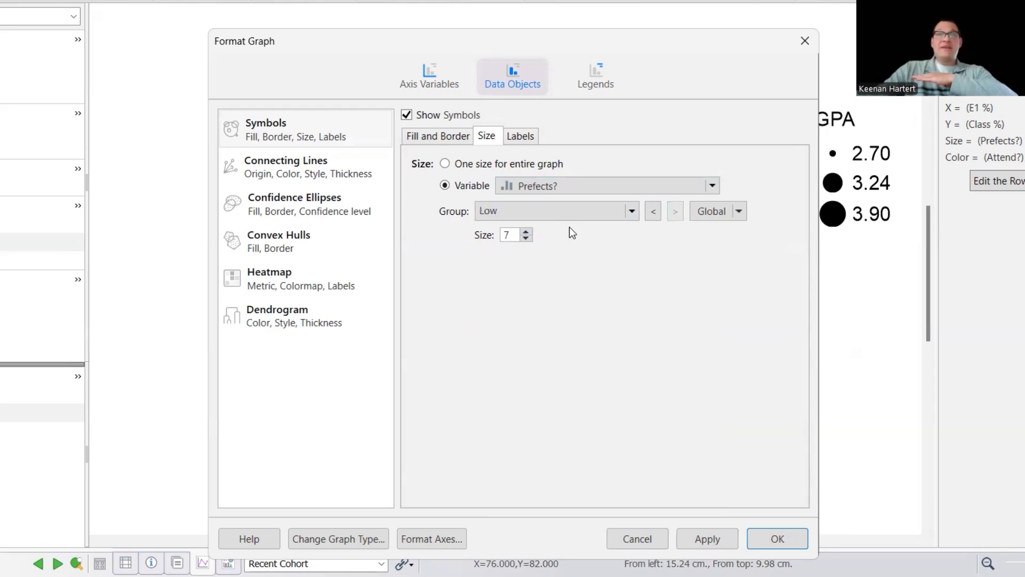
{"action": "left_click", "coordinate": [530, 237]}
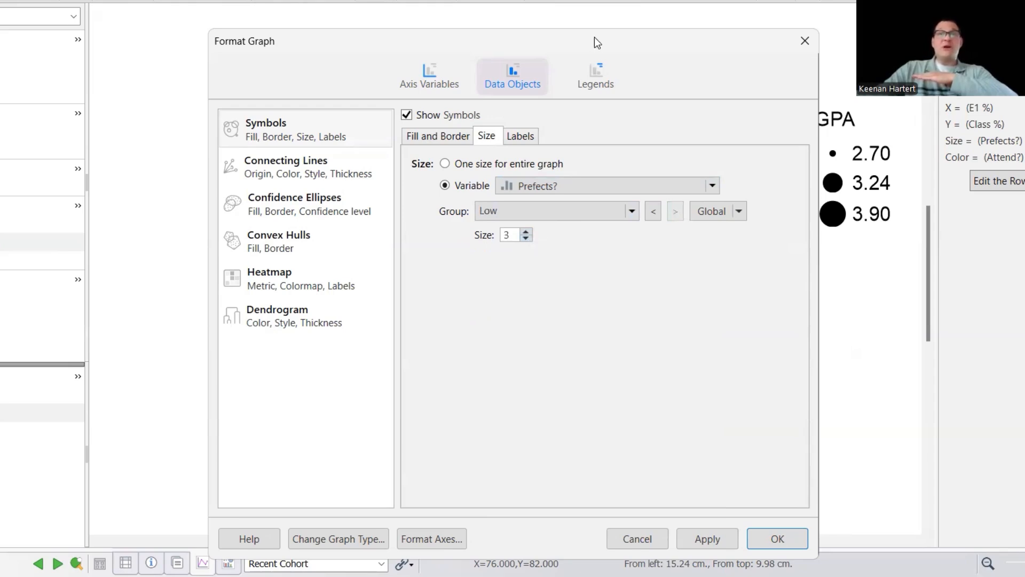
{"action": "left_click", "coordinate": [596, 77]}
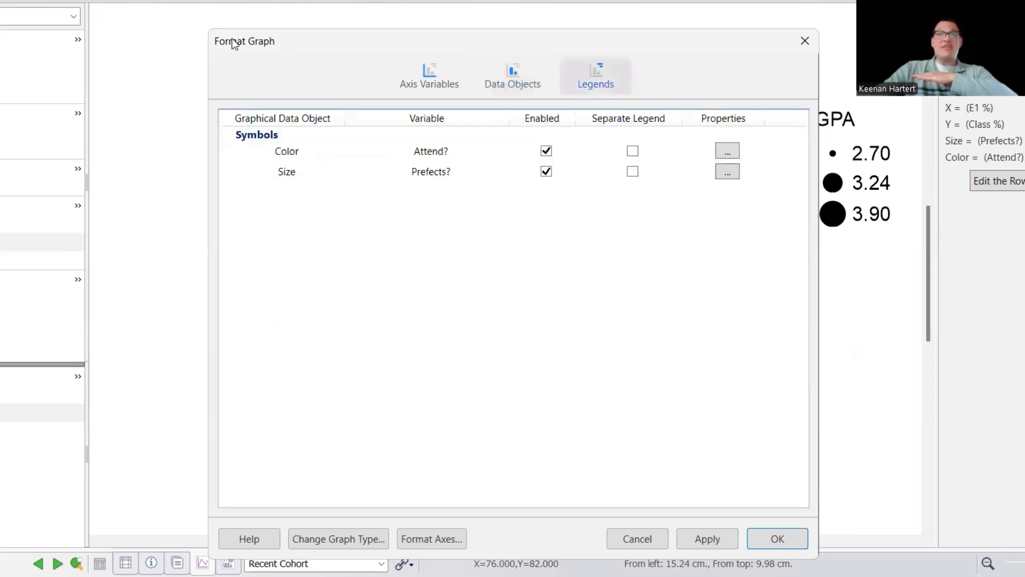
{"action": "left_click", "coordinate": [524, 78]}
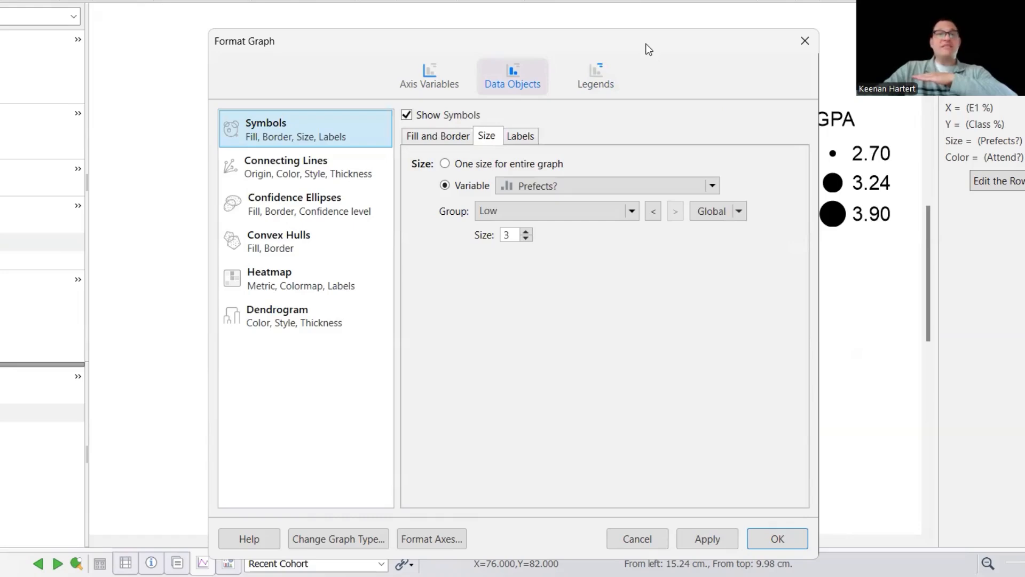
{"action": "left_click_drag", "start_coordinate": [647, 48], "coordinate": [124, 1]}
{"action": "left_click", "coordinate": [329, 524]}
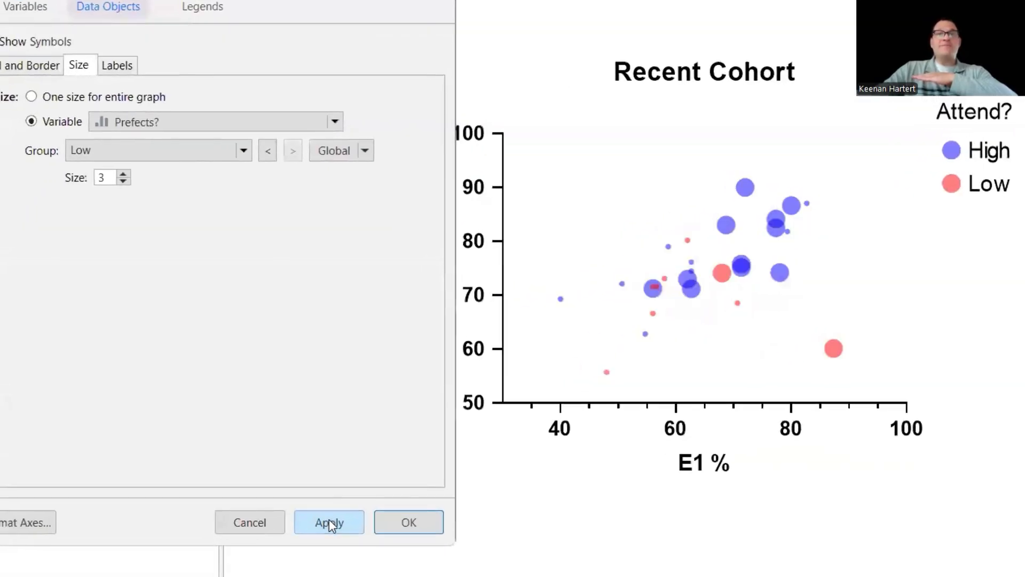
{"action": "left_click", "coordinate": [410, 523]}
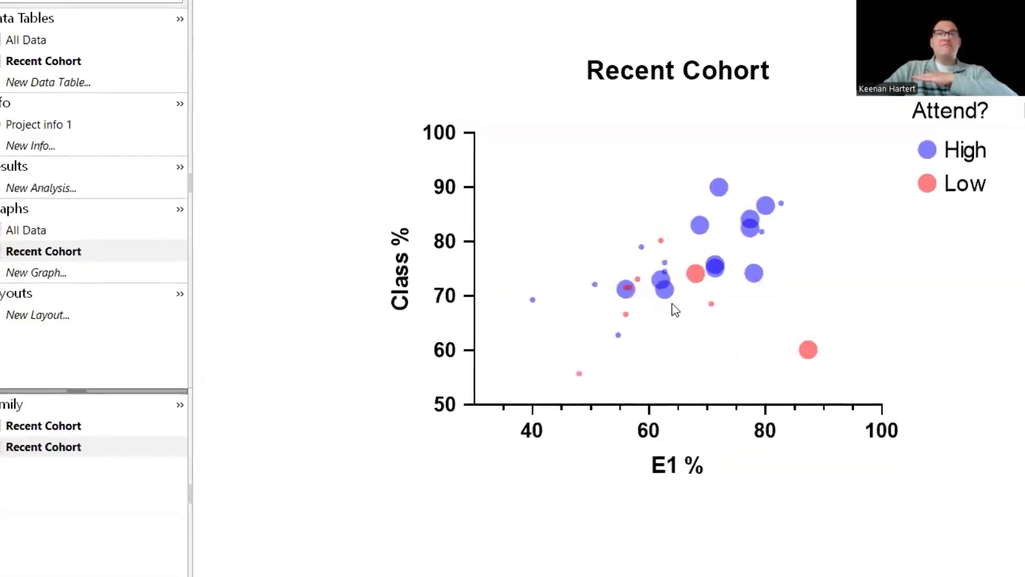
{"action": "mouse_move", "coordinate": [772, 308]}
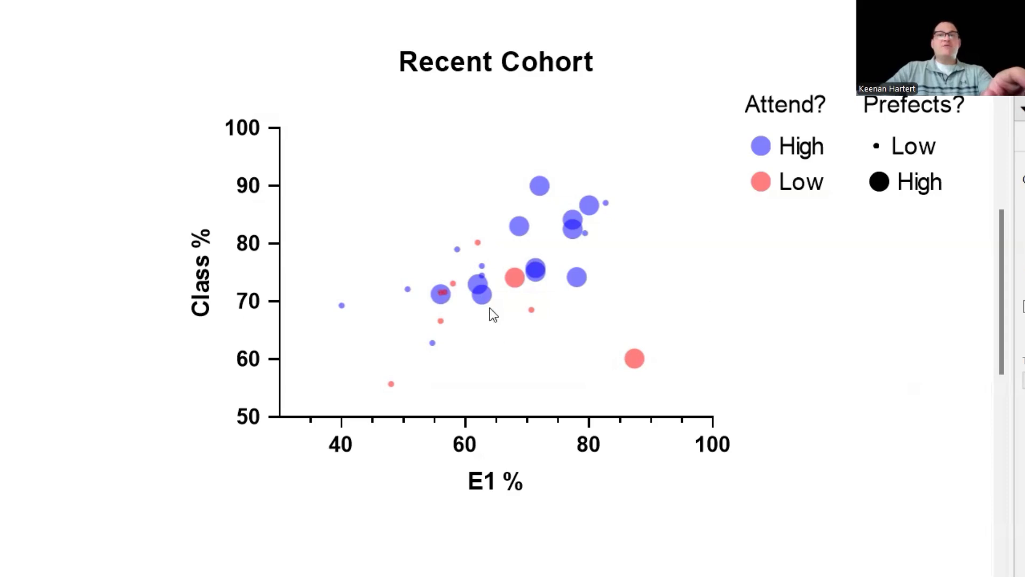
- Change the graph's X axis variable to Employment Stress?
{"action": "double_click", "coordinate": [482, 294]}
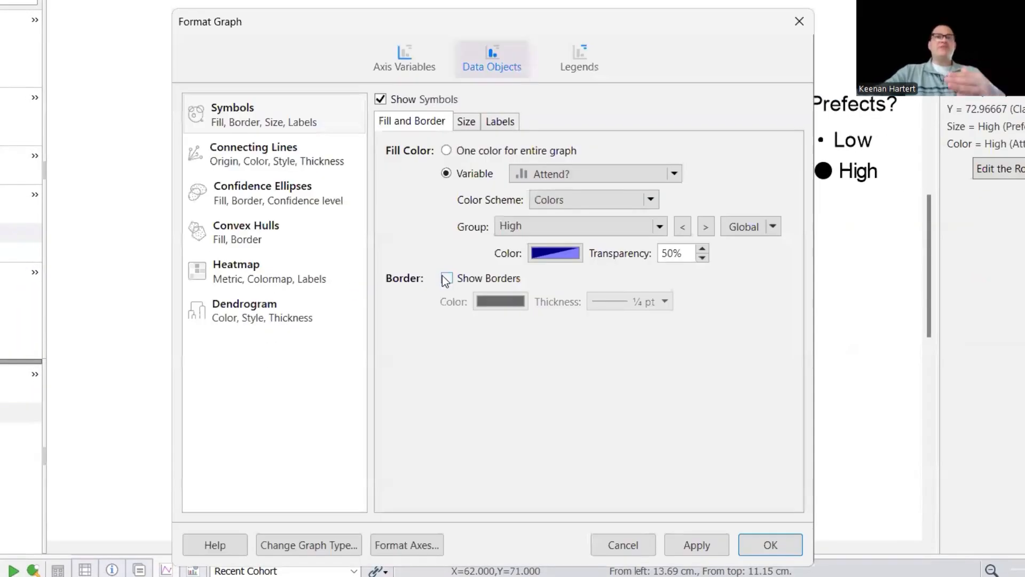
{"action": "left_click", "coordinate": [412, 64]}
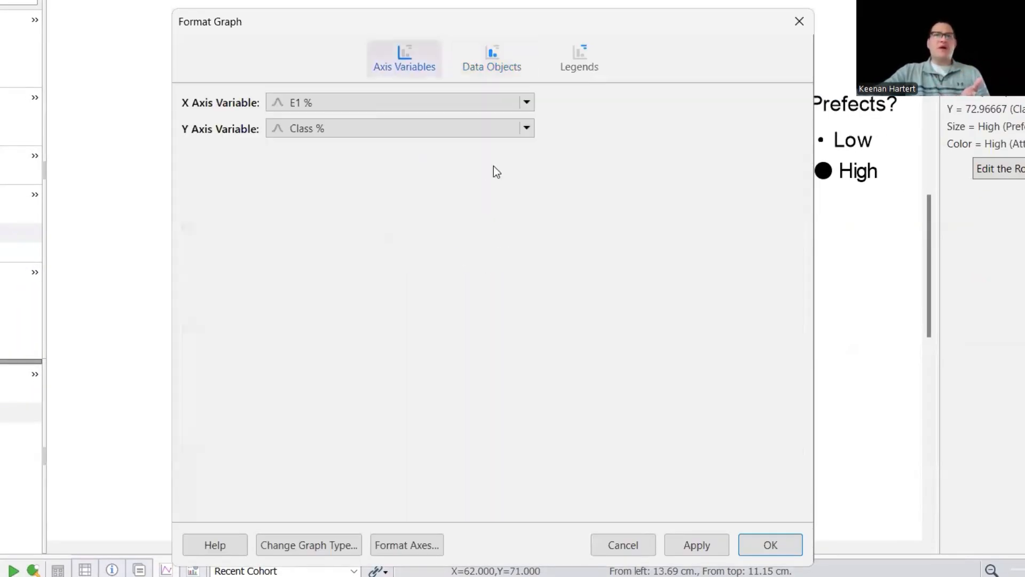
{"action": "left_click", "coordinate": [372, 106]}
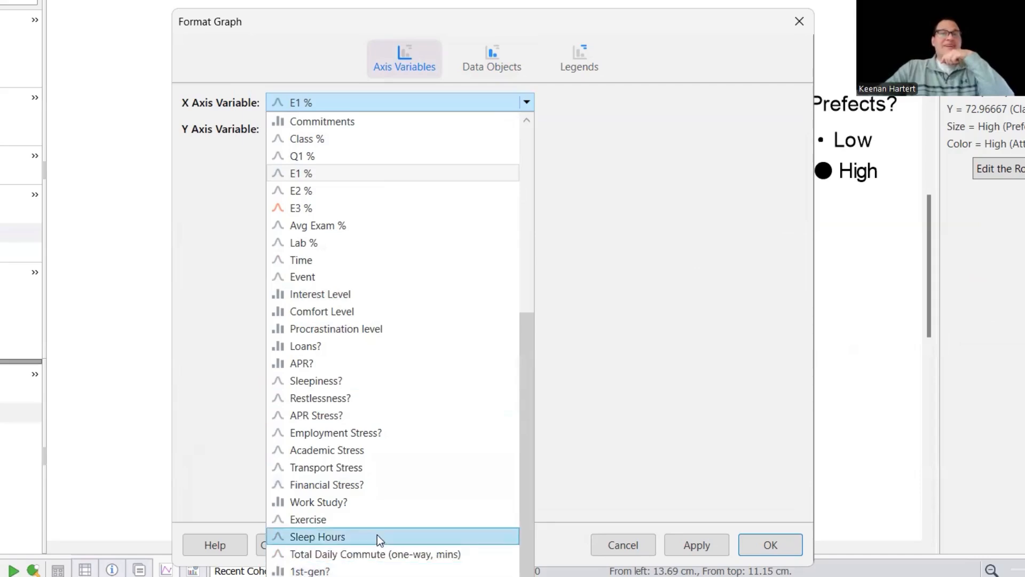
{"action": "scroll", "coordinate": [383, 424], "scroll_direction": "up", "scroll_amount": 5}
{"action": "scroll", "coordinate": [379, 424], "scroll_direction": "down", "scroll_amount": 5}
{"action": "scroll", "coordinate": [378, 430], "scroll_direction": "up", "scroll_amount": 5}
{"action": "scroll", "coordinate": [379, 430], "scroll_direction": "down", "scroll_amount": 4}
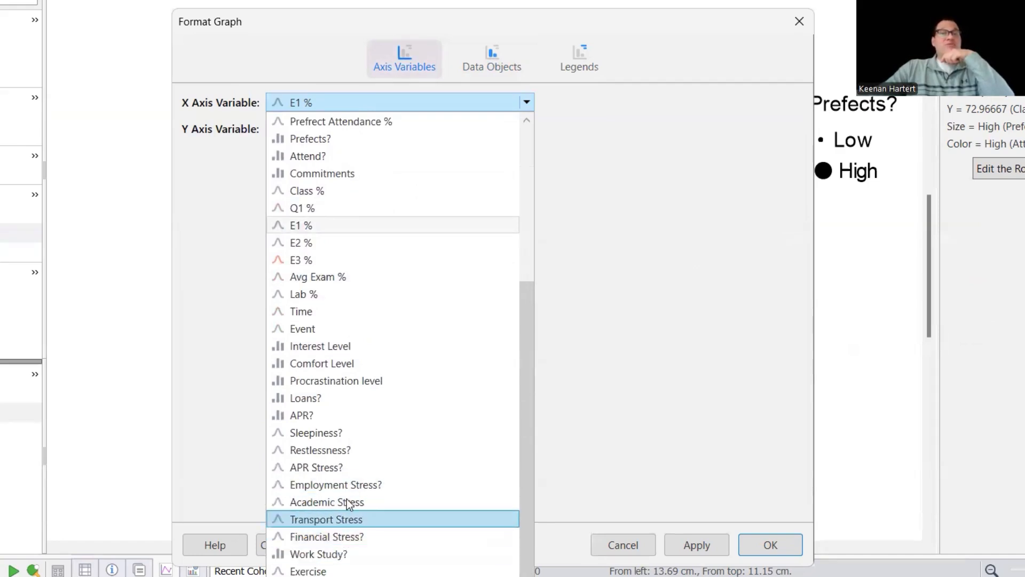
{"action": "left_click", "coordinate": [349, 485]}
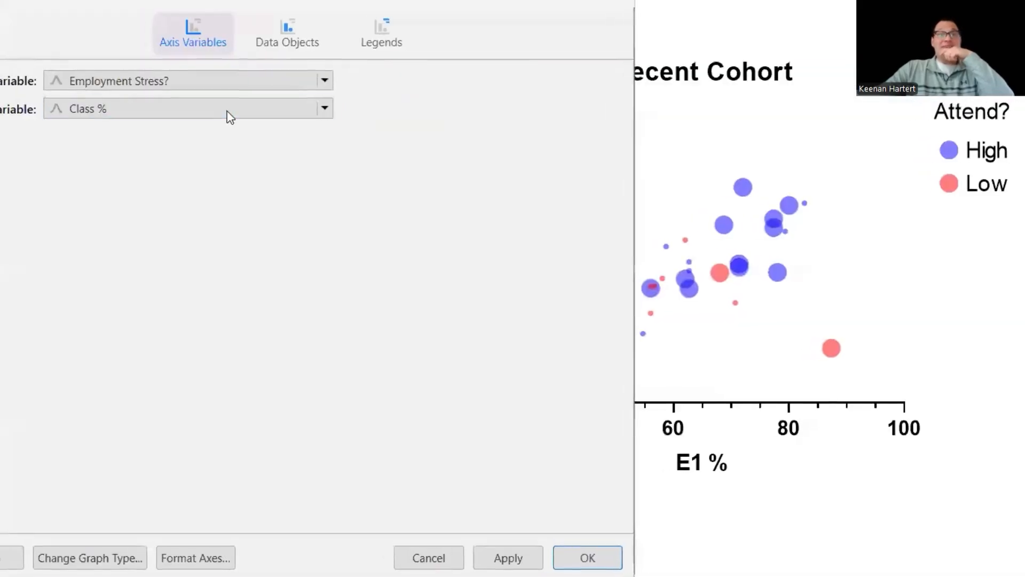
{"action": "left_click", "coordinate": [297, 34]}
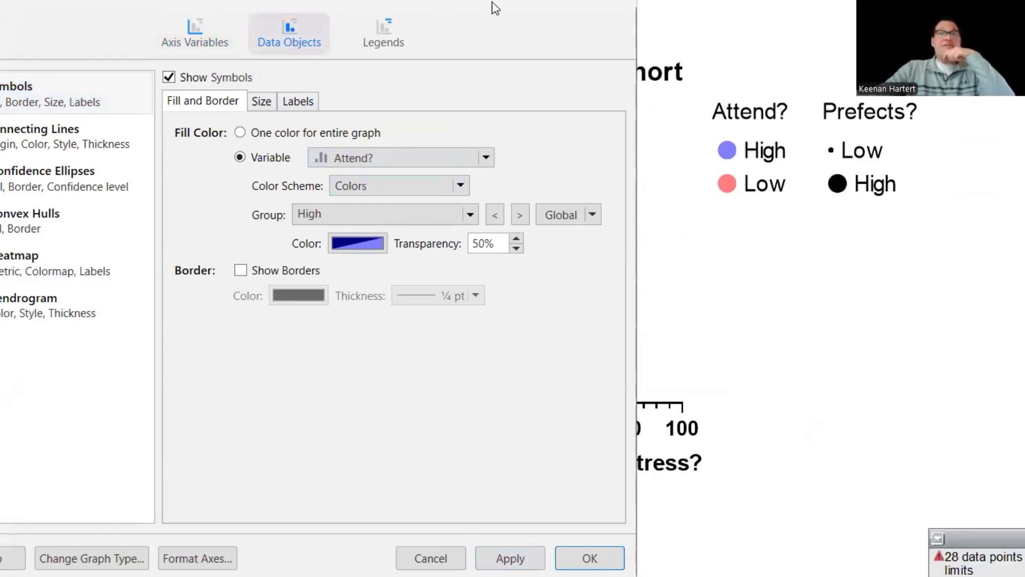
{"action": "left_click_drag", "start_coordinate": [495, 8], "coordinate": [530, 0]}
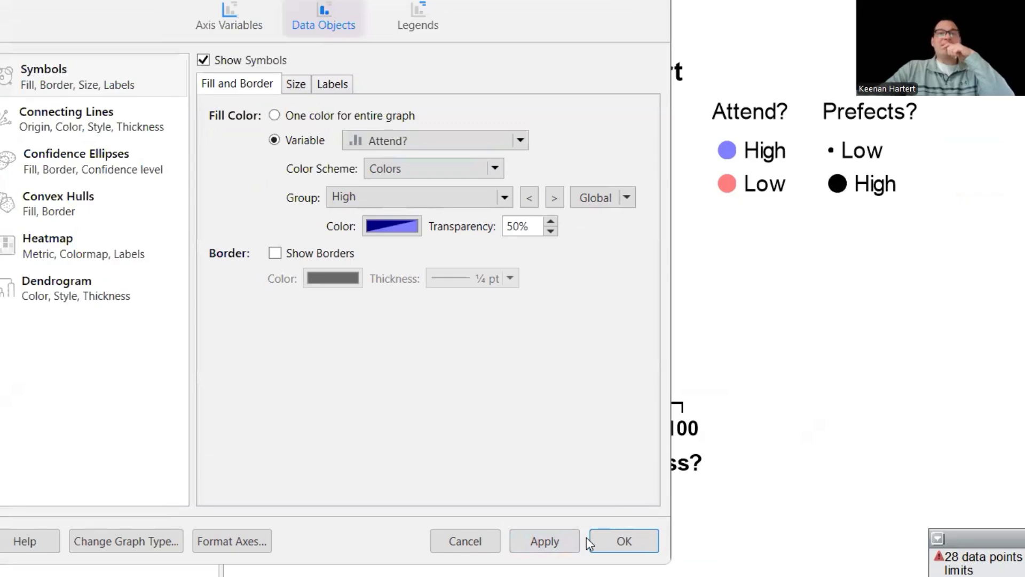
{"action": "key", "text": "Return"}
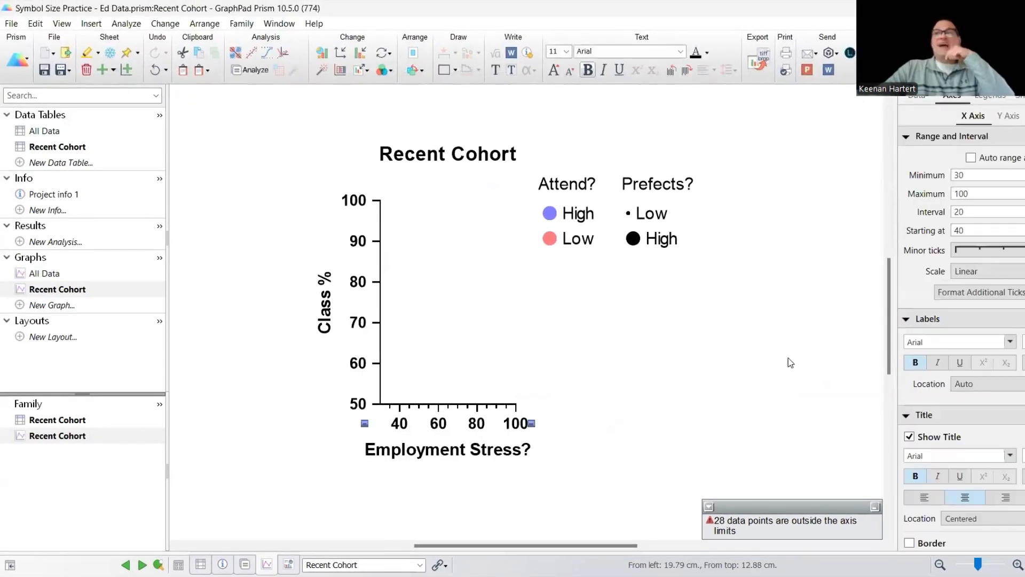
- Turn automatic X axis range back on and stretch the X axis wider
{"action": "left_click", "coordinate": [971, 158]}
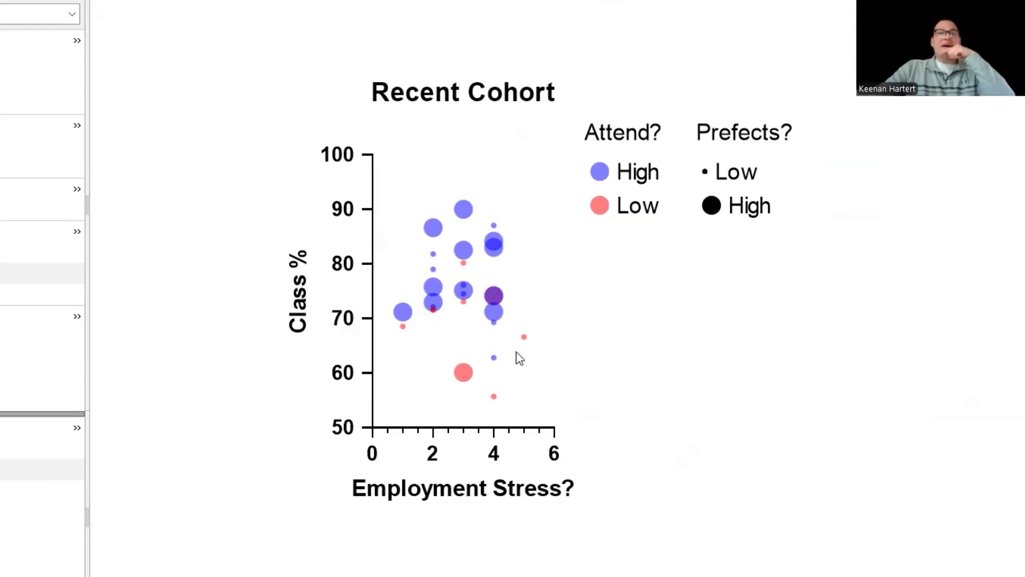
{"action": "left_click", "coordinate": [556, 430]}
{"action": "left_click_drag", "start_coordinate": [555, 428], "coordinate": [771, 419]}
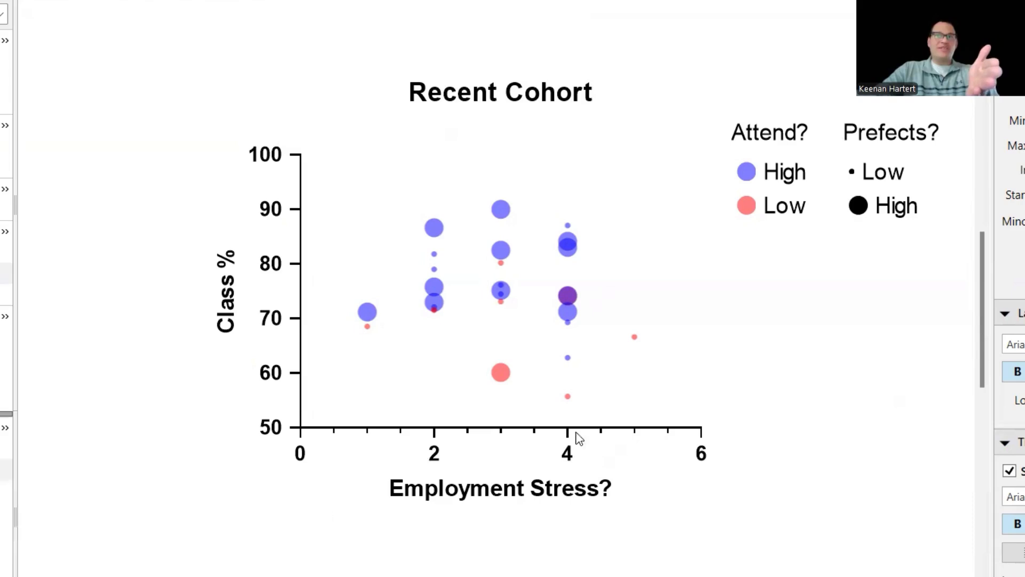
- Set the X axis interval to 1 and its maximum to 5
{"action": "left_click", "coordinate": [567, 453]}
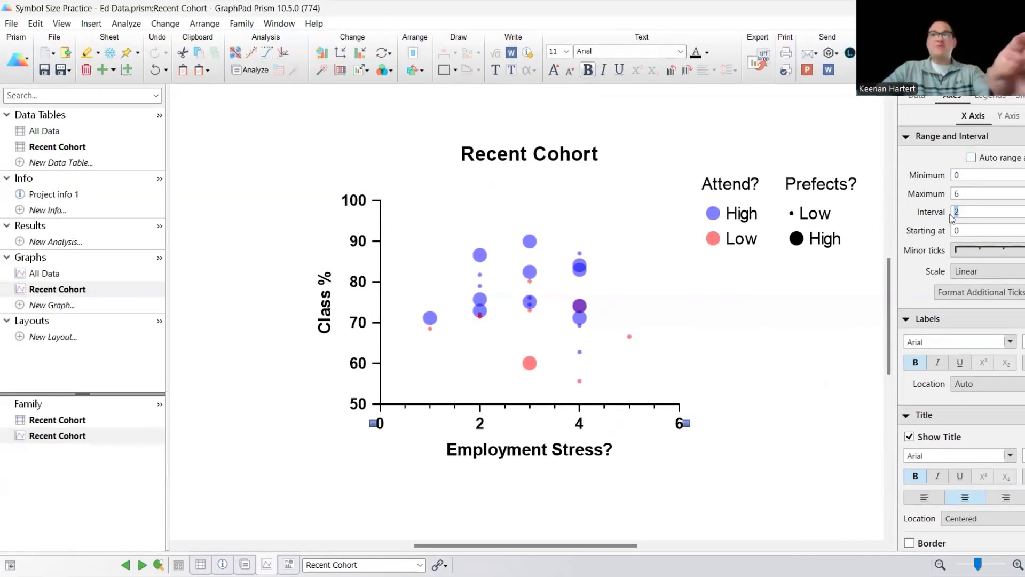
{"action": "key", "text": "BackSpace"}
{"action": "type", "text": "1"}
{"action": "key", "text": "shift+Tab"}
{"action": "type", "text": "5"}
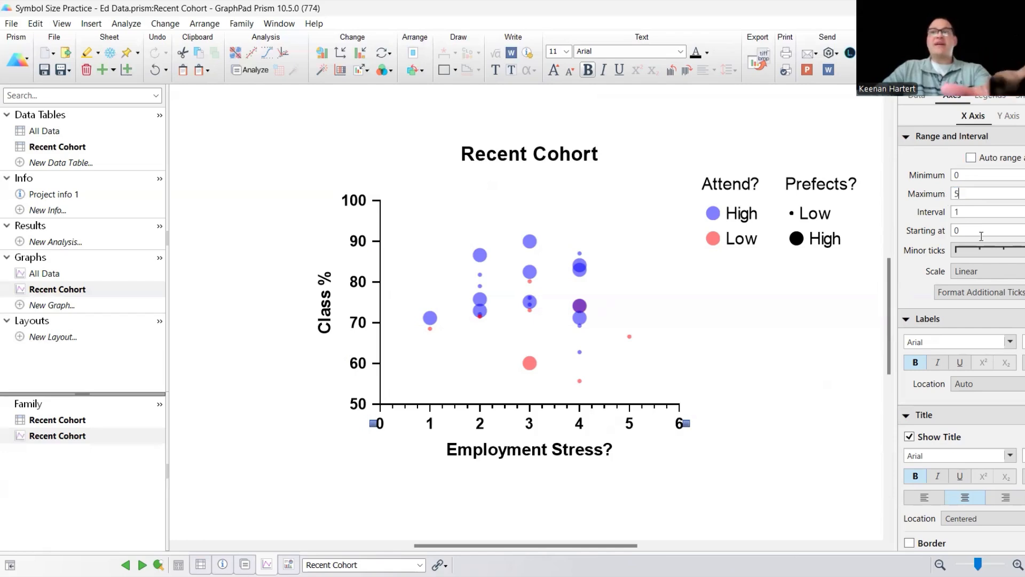
{"action": "left_click", "coordinate": [992, 251]}
{"action": "left_click", "coordinate": [797, 371]}
{"action": "left_click", "coordinate": [797, 371]}
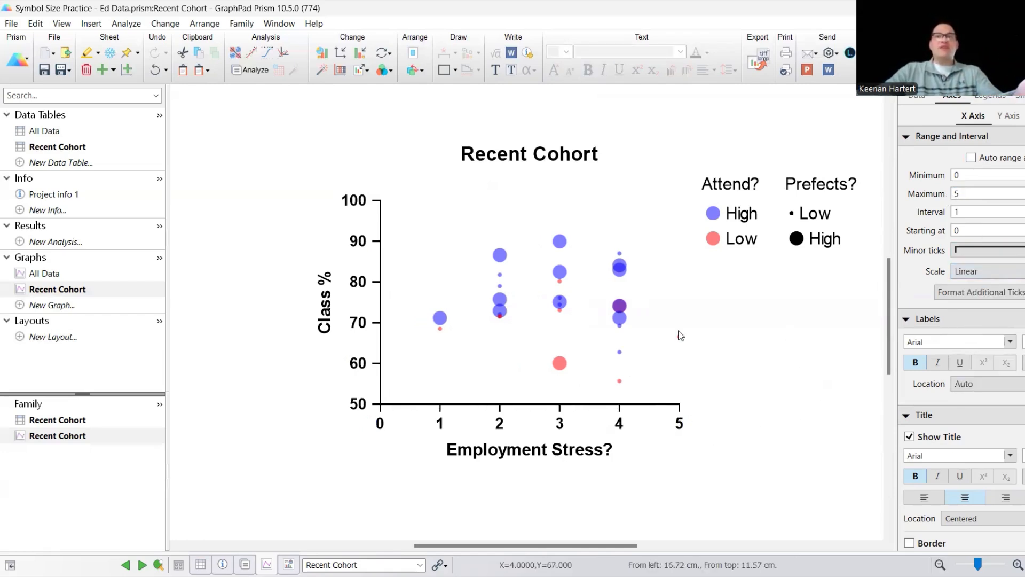
{"action": "left_click", "coordinate": [677, 404]}
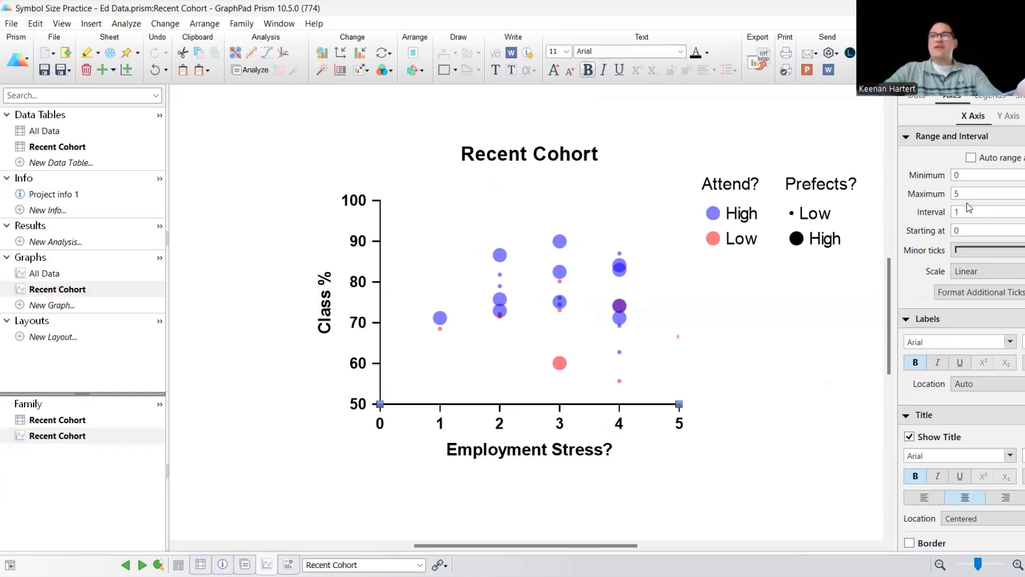
- Set the X axis maximum to 5.5
{"action": "type", "text": ".5"}
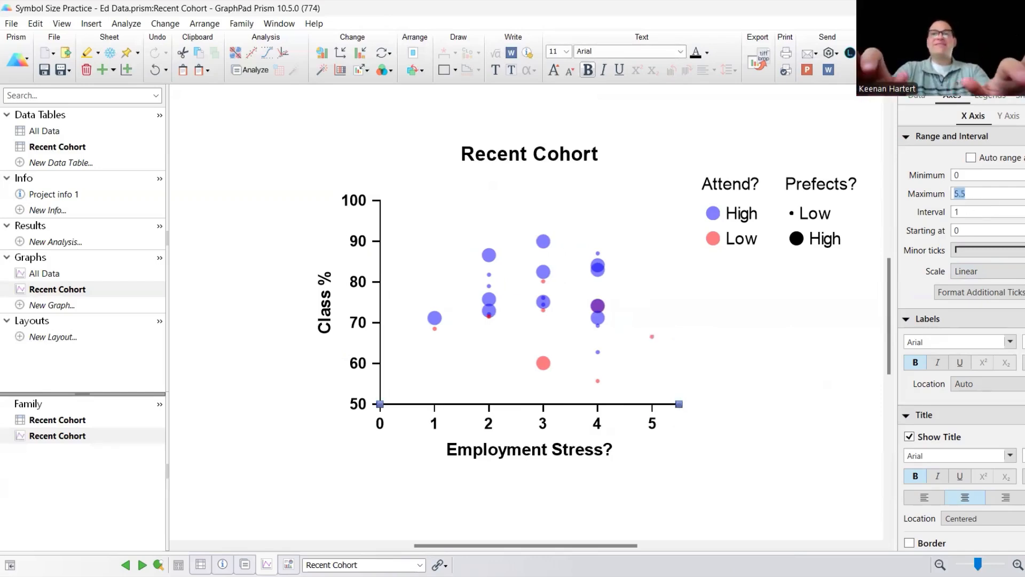
{"action": "left_click", "coordinate": [782, 373]}
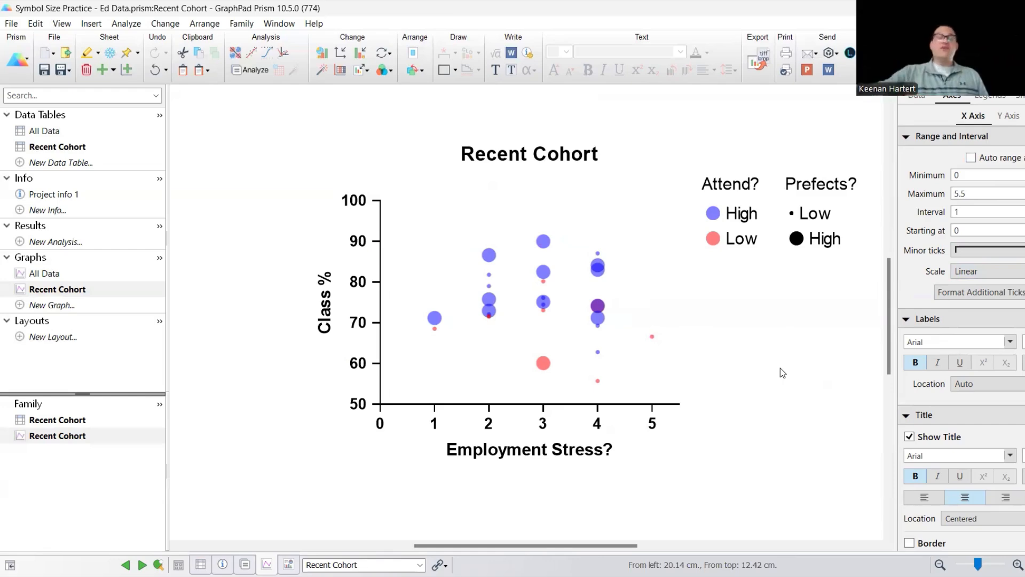
- Change the symbol size variable to Avg Exam % and apply it to the graph
{"action": "double_click", "coordinate": [598, 319]}
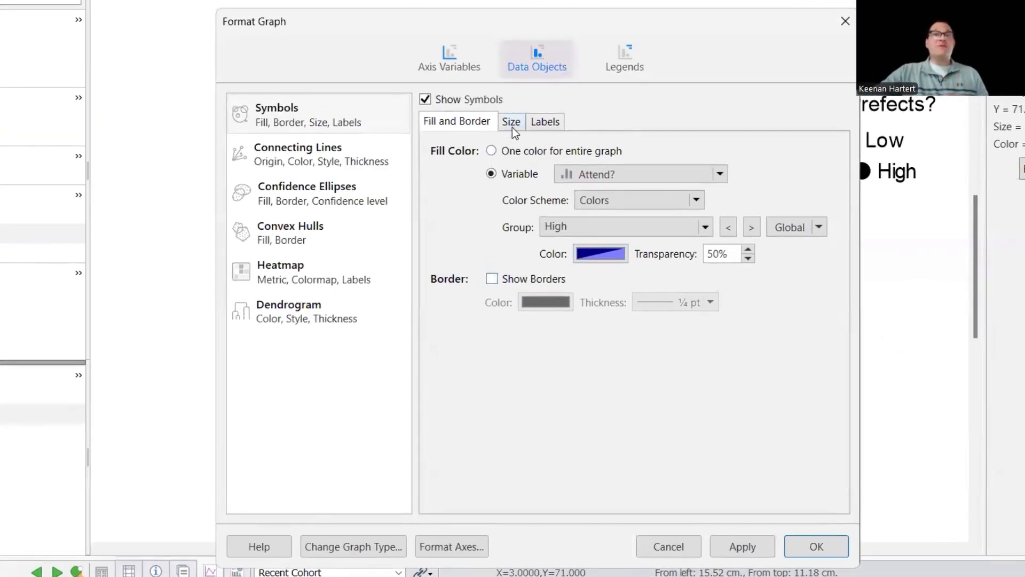
{"action": "left_click", "coordinate": [512, 123]}
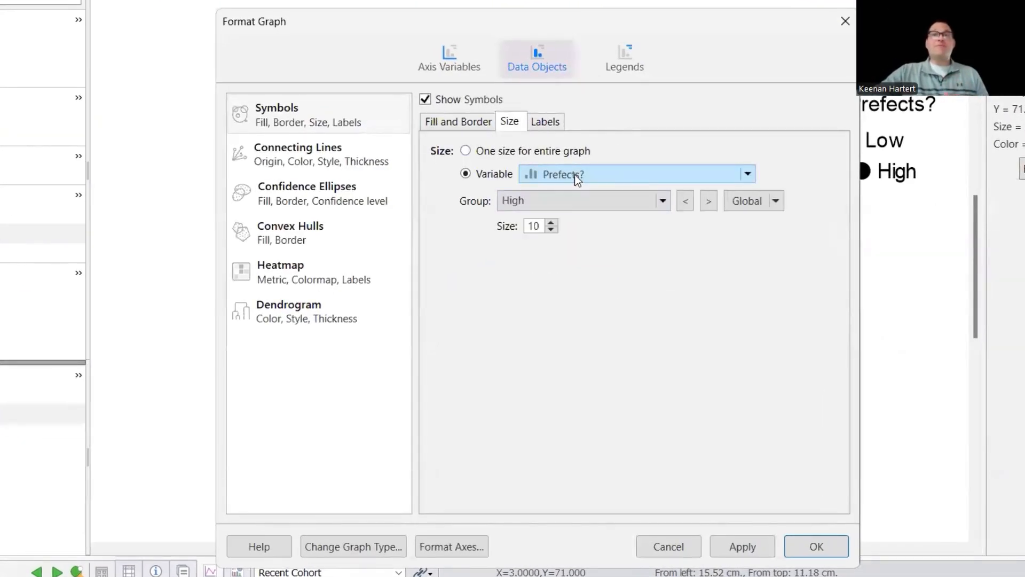
{"action": "left_click", "coordinate": [574, 174]}
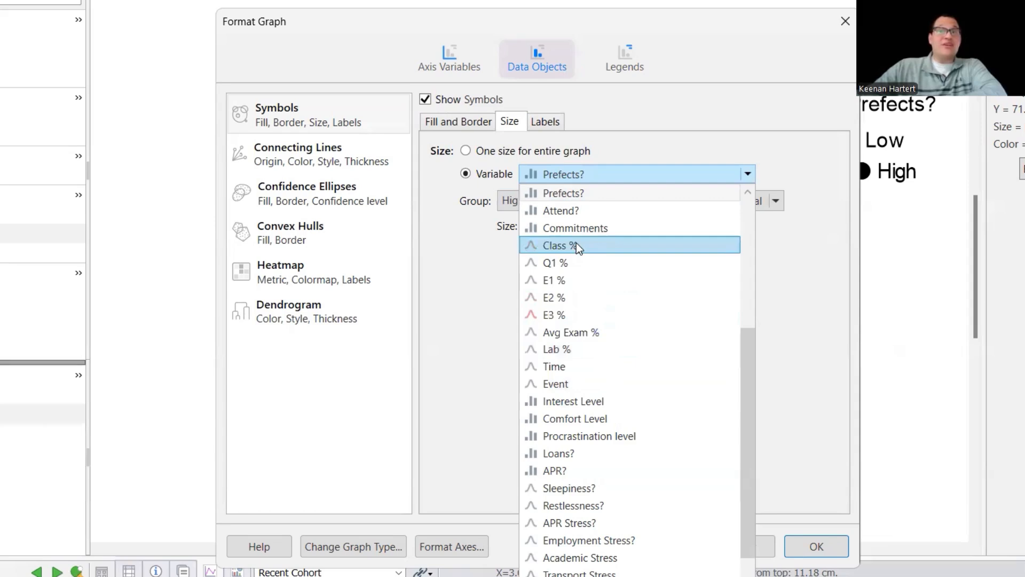
{"action": "left_click", "coordinate": [586, 331]}
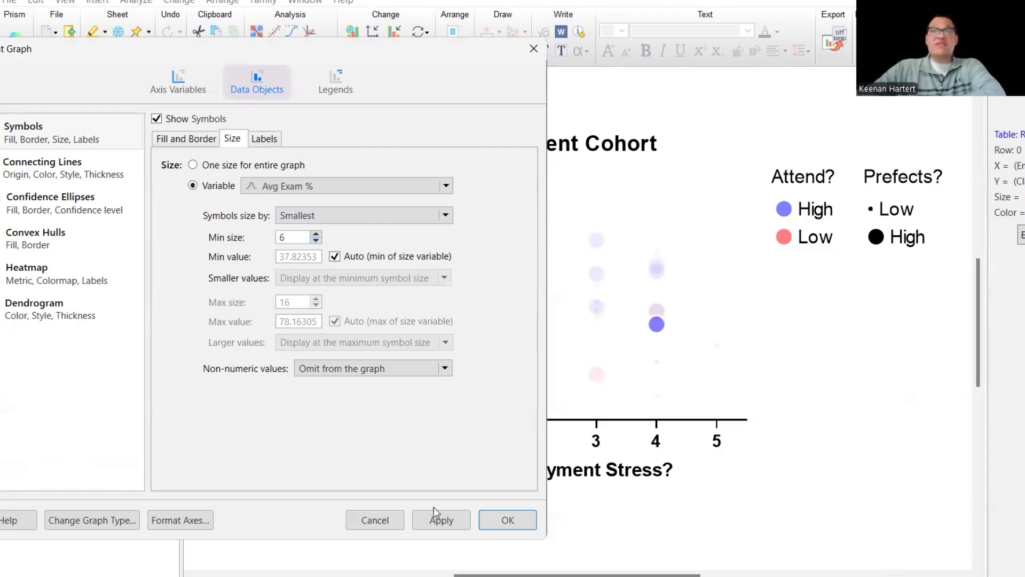
{"action": "left_click", "coordinate": [447, 518]}
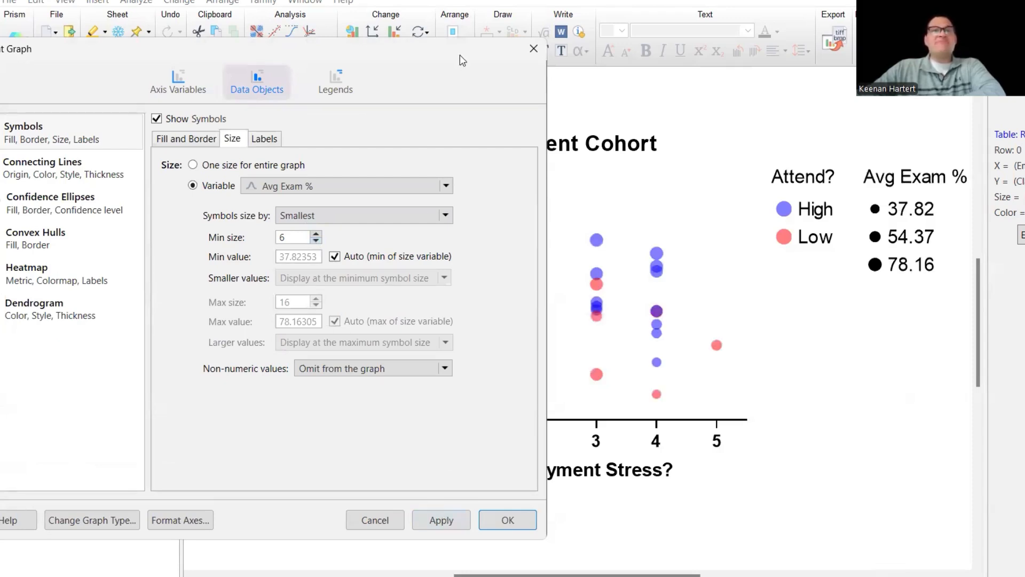
- Size symbols by Smallest and Largest with a minimum symbol size of 4, then apply and close the dialog
{"action": "left_click_drag", "start_coordinate": [460, 54], "coordinate": [328, 40]}
{"action": "left_click", "coordinate": [184, 227]}
{"action": "left_click", "coordinate": [184, 227]}
{"action": "left_click", "coordinate": [184, 227]}
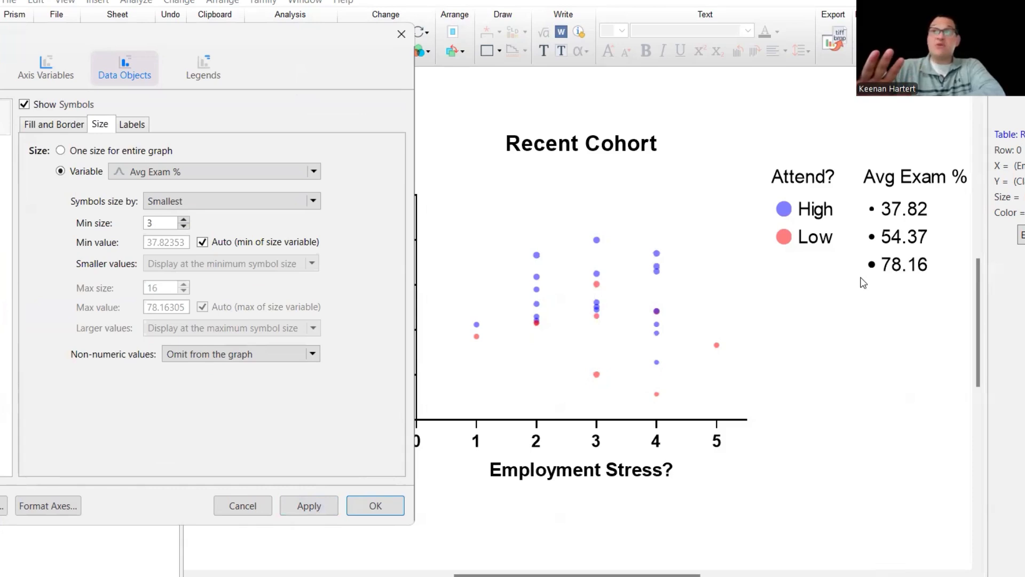
{"action": "left_click", "coordinate": [273, 202]}
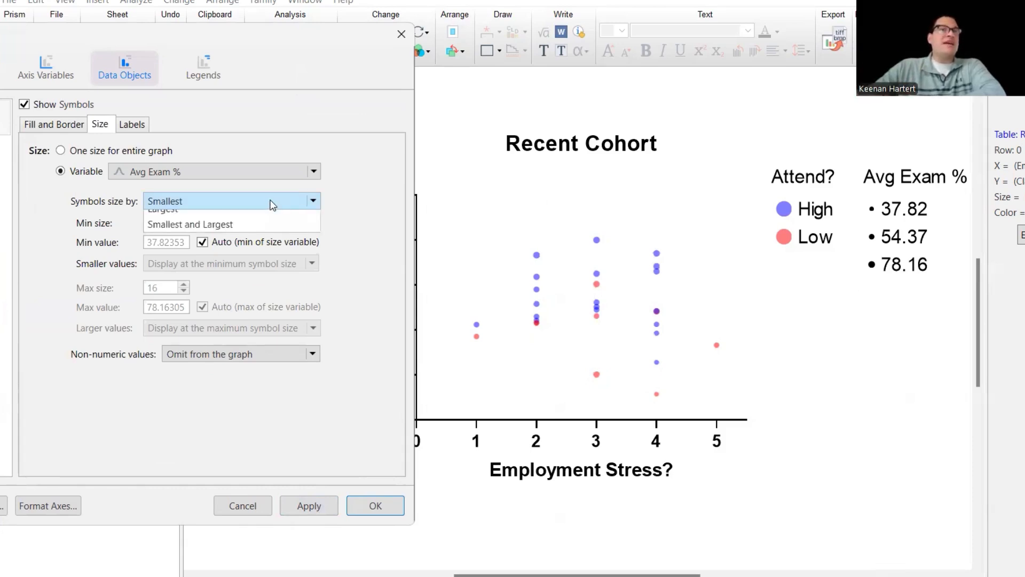
{"action": "left_click", "coordinate": [222, 250]}
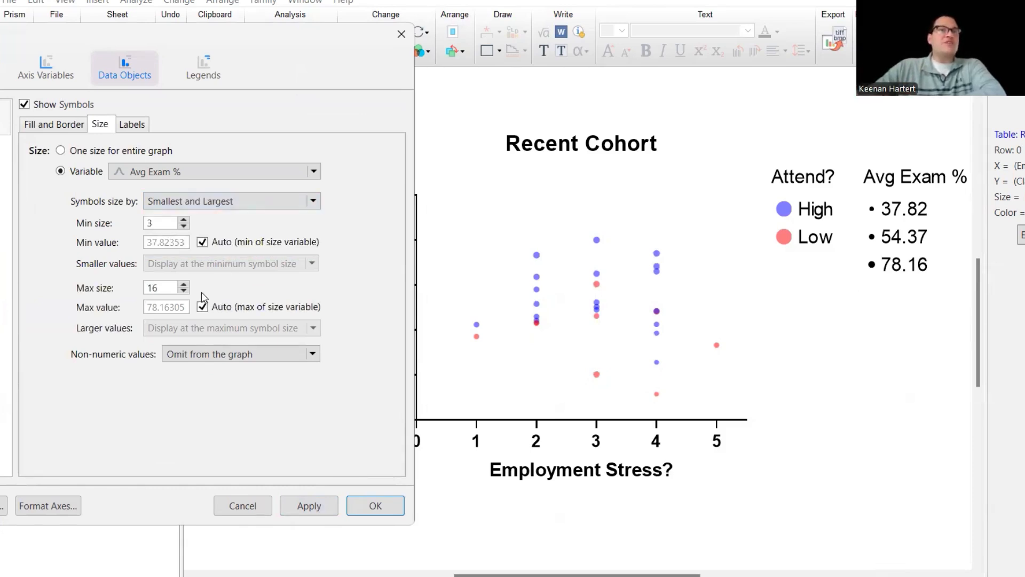
{"action": "left_click", "coordinate": [182, 220]}
{"action": "left_click", "coordinate": [312, 512]}
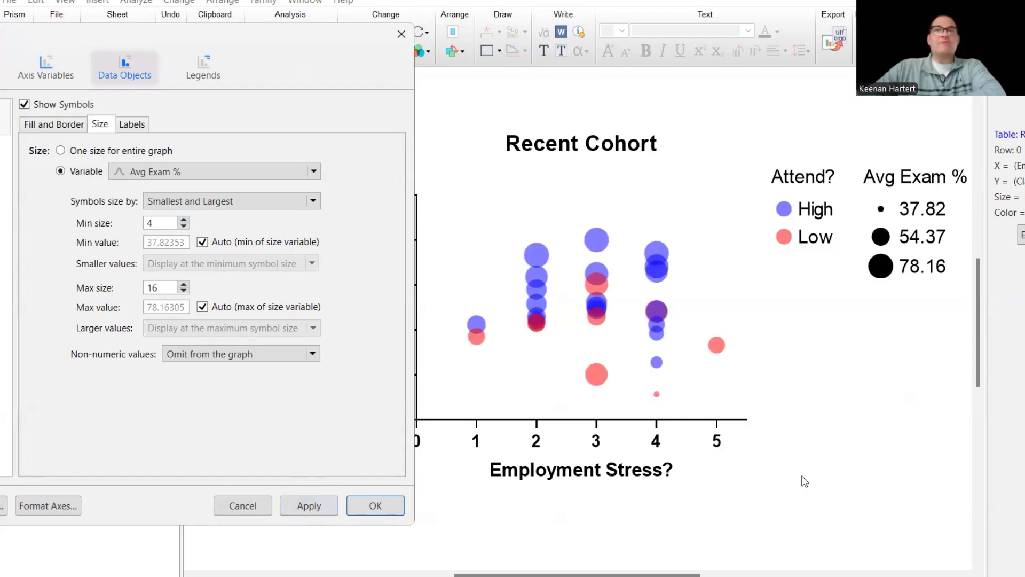
{"action": "left_click", "coordinate": [376, 506]}
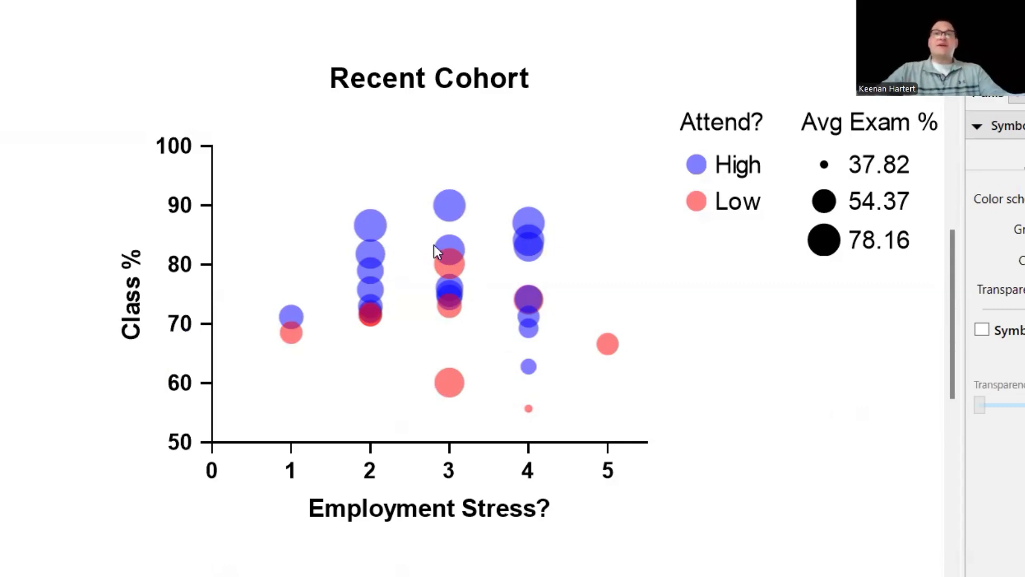
- Turn on symbol borders for the bubbles and confirm the formatting
{"action": "mouse_move", "coordinate": [445, 247]}
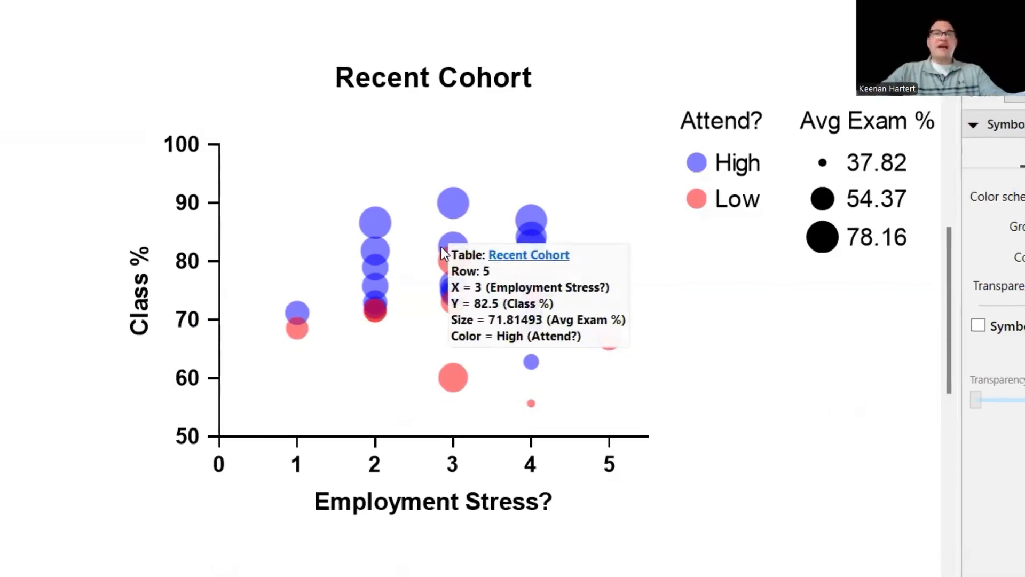
{"action": "double_click", "coordinate": [441, 247]}
{"action": "left_click", "coordinate": [438, 277]}
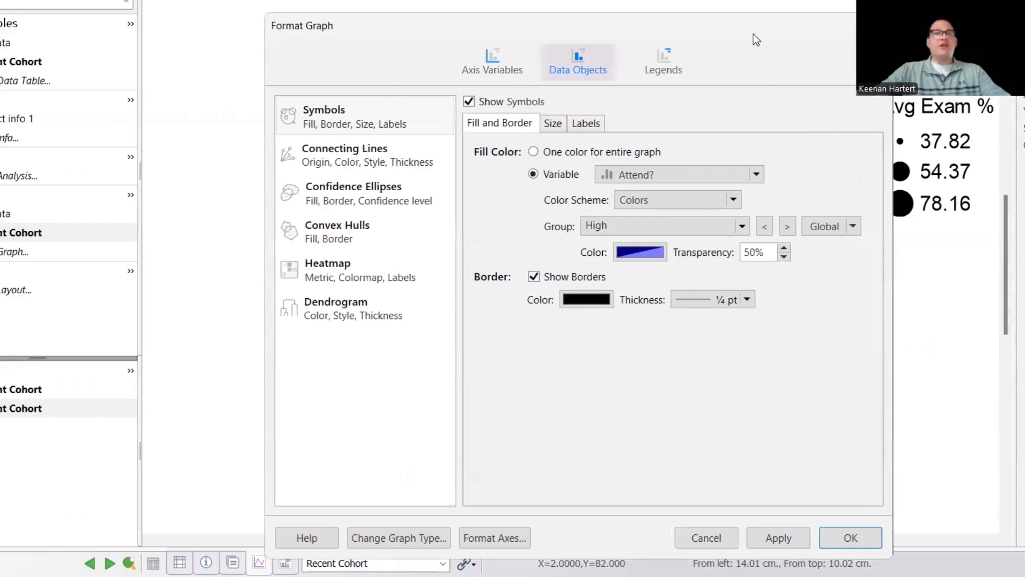
{"action": "left_click_drag", "start_coordinate": [658, 34], "coordinate": [222, 0]}
{"action": "left_click", "coordinate": [265, 497]}
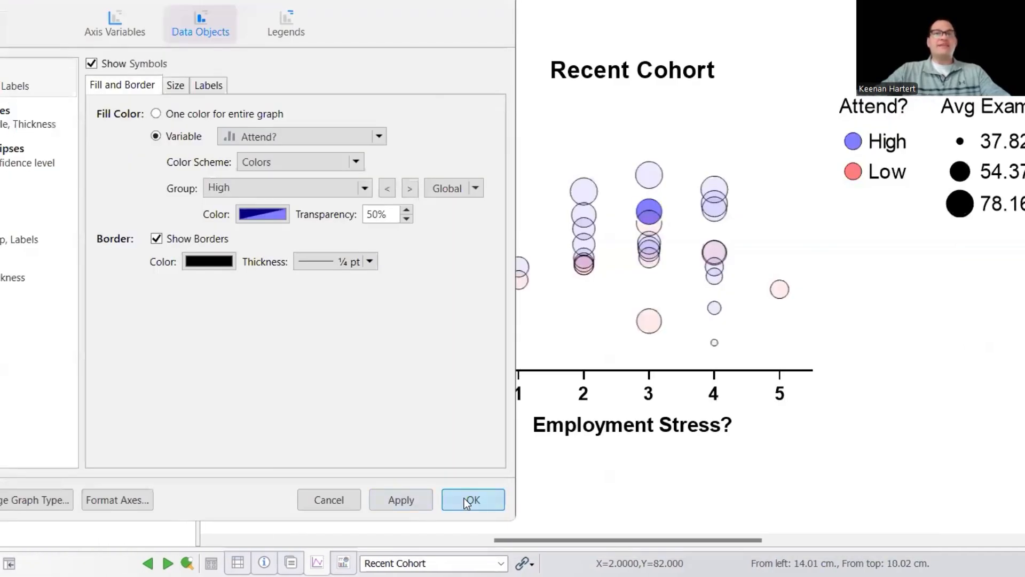
{"action": "left_click", "coordinate": [464, 498]}
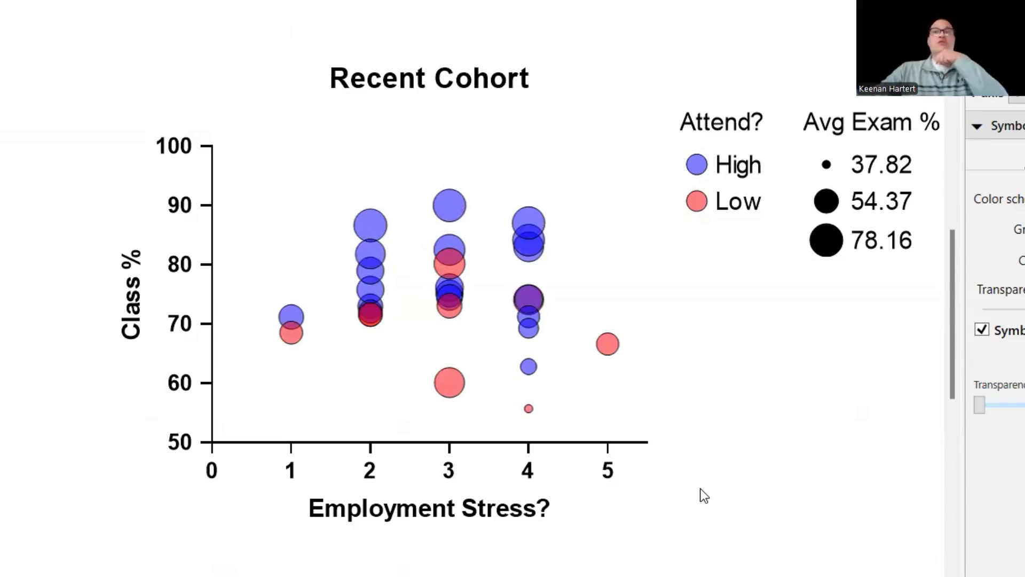
- Change the graph's X axis variable to E1 % and Y axis variable to E3 %, then apply and close
{"action": "scroll", "coordinate": [737, 405], "scroll_direction": "down", "scroll_amount": 1}
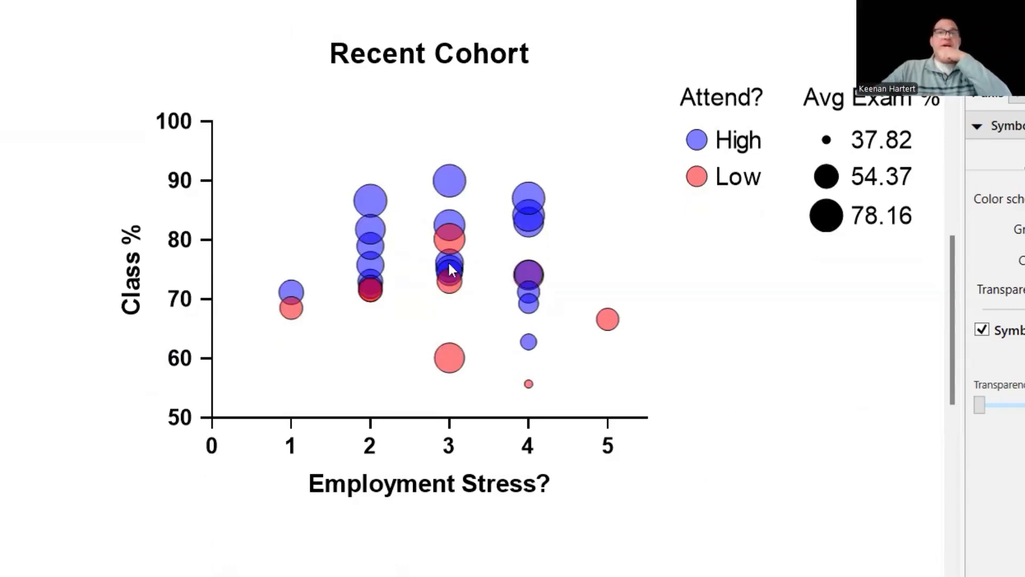
{"action": "double_click", "coordinate": [444, 220]}
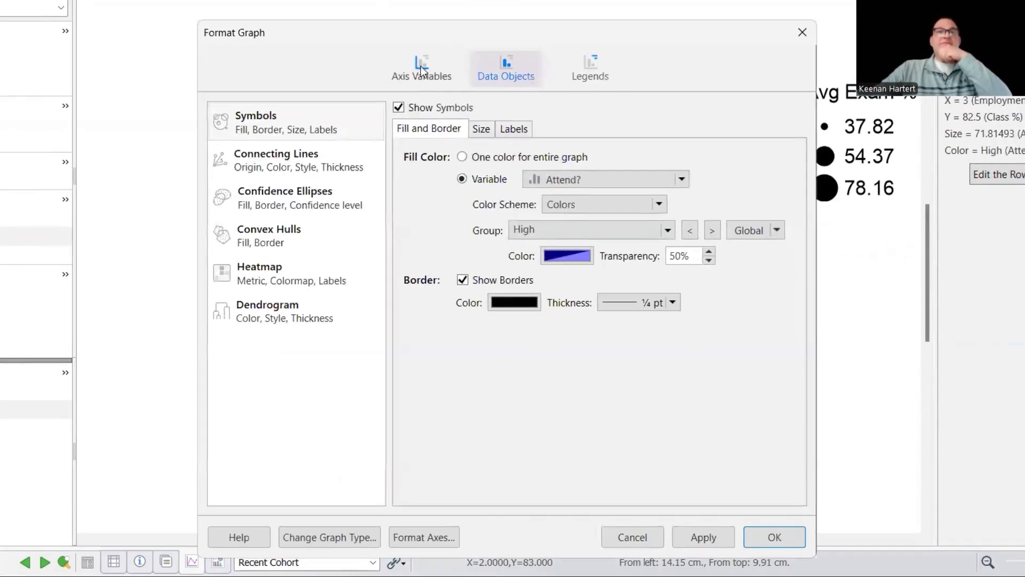
{"action": "left_click", "coordinate": [334, 70]}
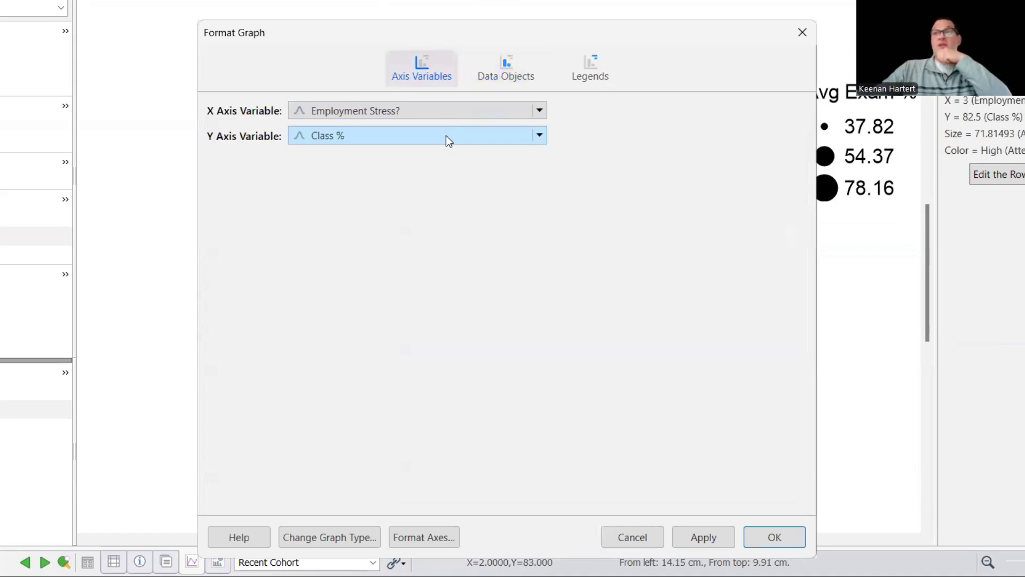
{"action": "left_click", "coordinate": [441, 106]}
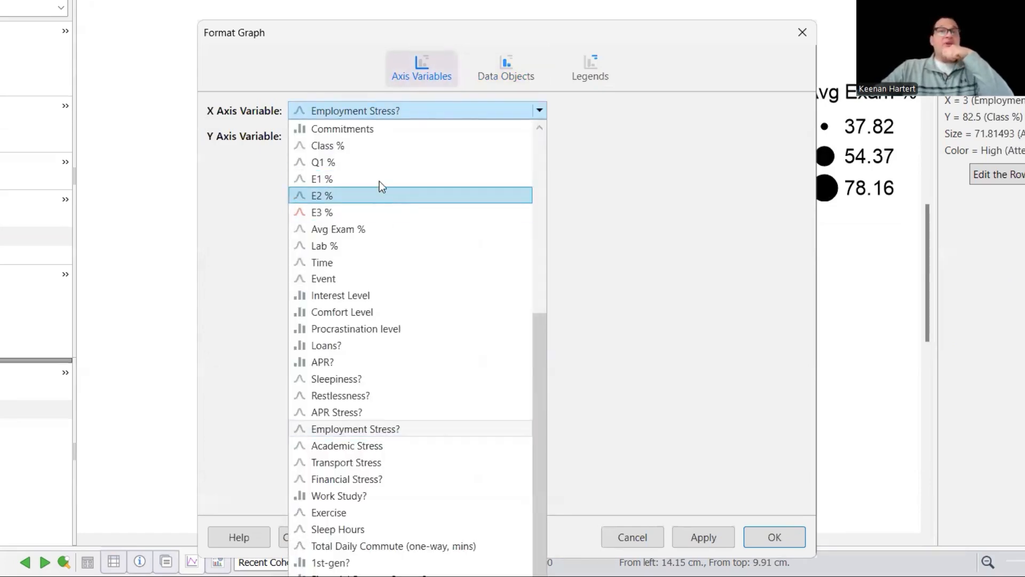
{"action": "left_click", "coordinate": [380, 162]}
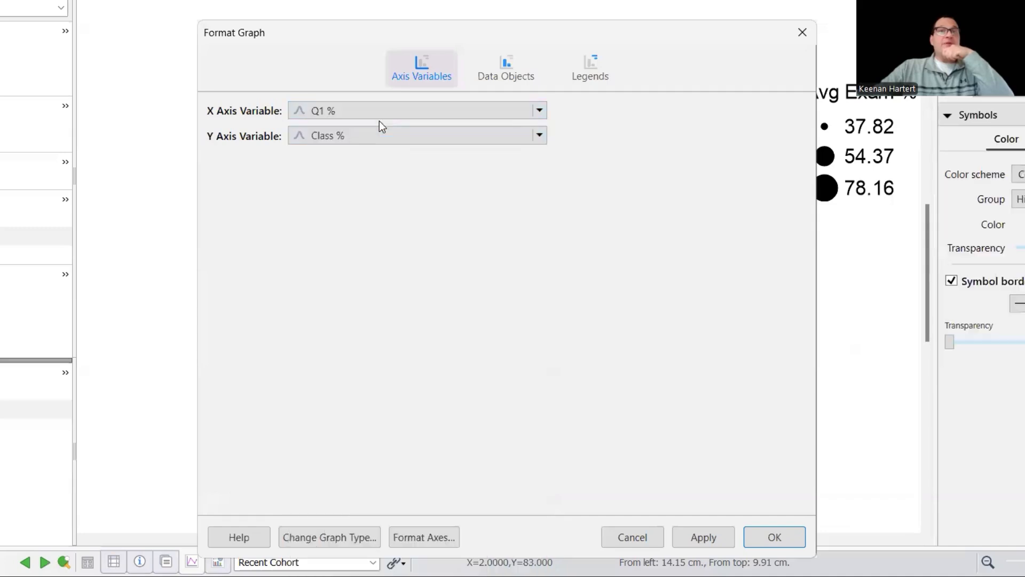
{"action": "left_click", "coordinate": [385, 110]}
{"action": "left_click", "coordinate": [358, 171]}
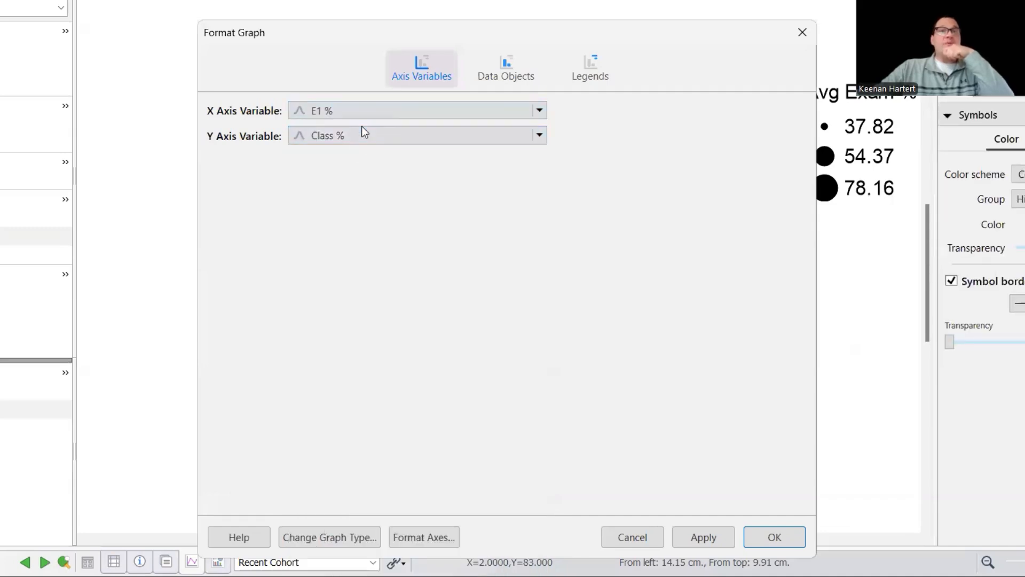
{"action": "left_click", "coordinate": [362, 140]}
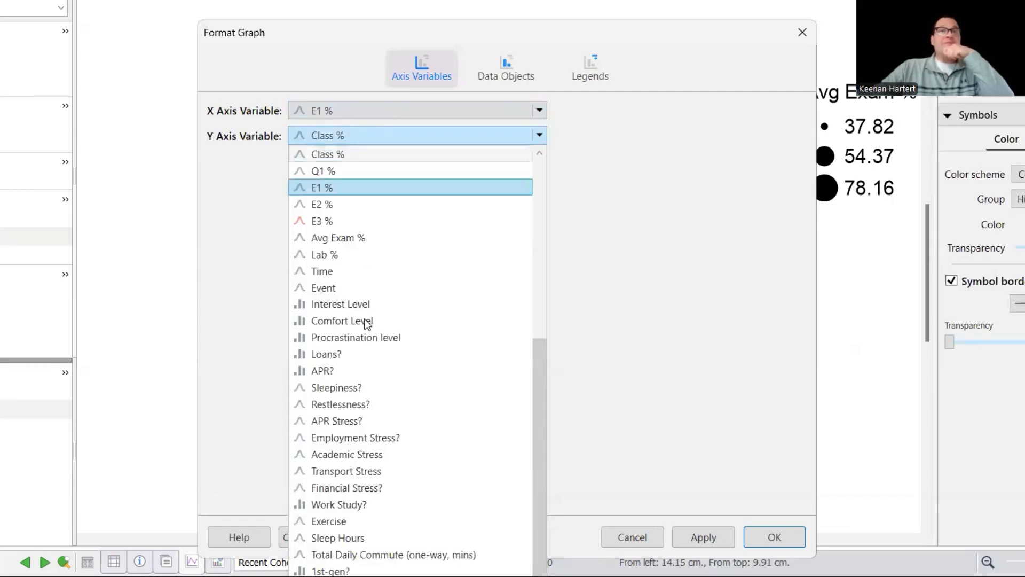
{"action": "left_click", "coordinate": [366, 223]}
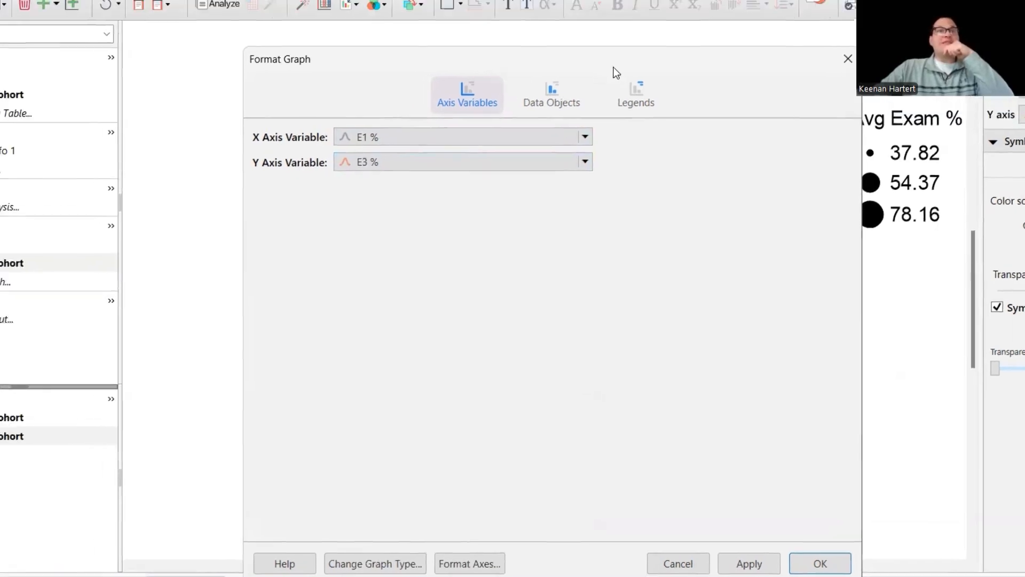
{"action": "left_click", "coordinate": [591, 65]}
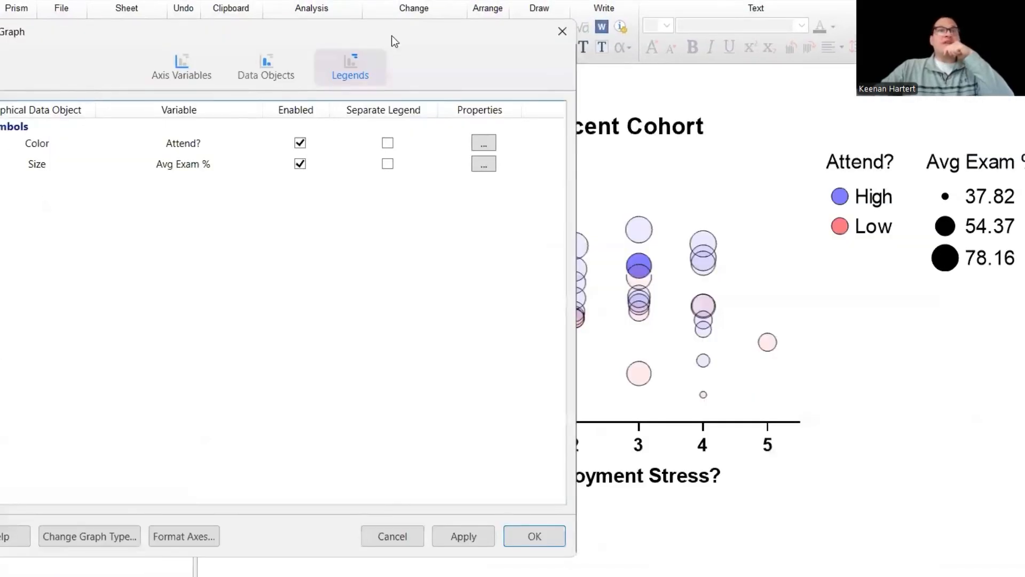
{"action": "left_click", "coordinate": [266, 67]}
{"action": "left_click", "coordinate": [239, 128]}
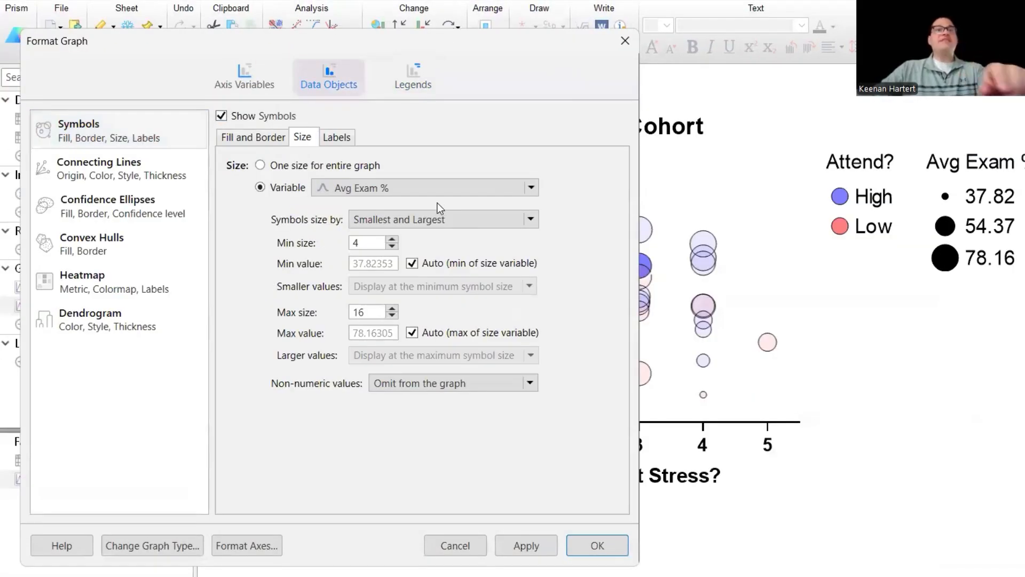
{"action": "left_click", "coordinate": [534, 546]}
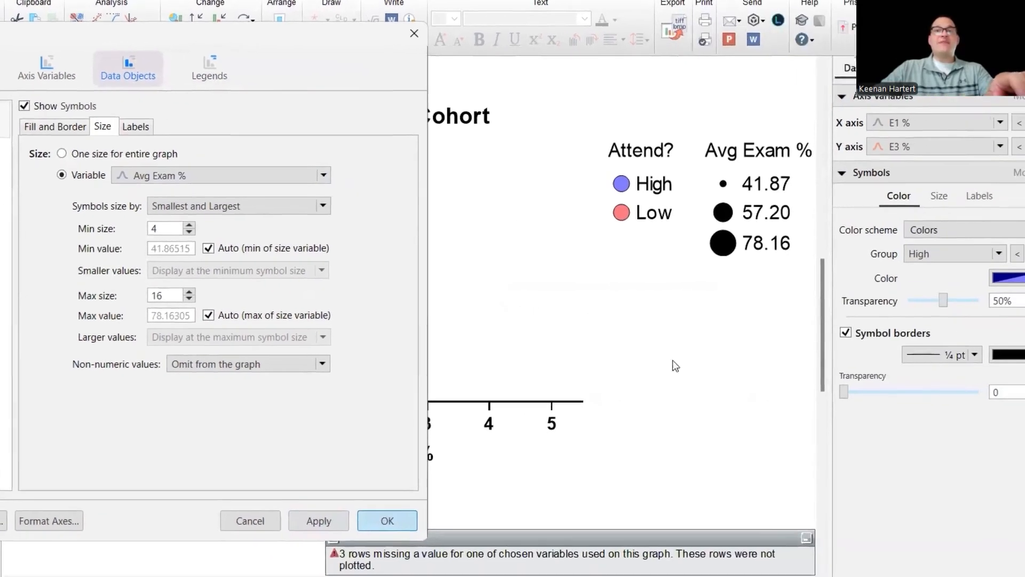
{"action": "left_click", "coordinate": [592, 542]}
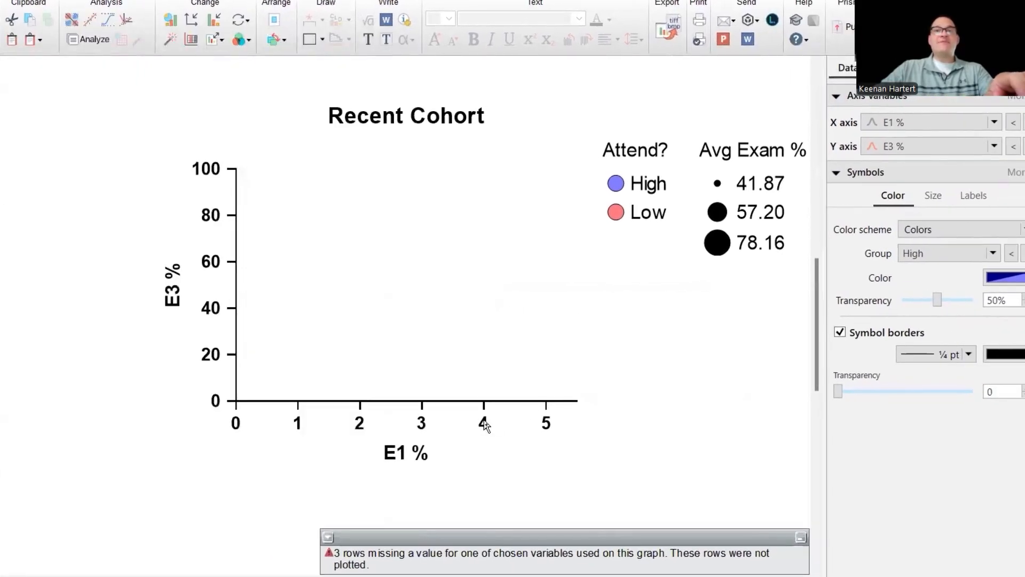
- Switch the X axis range back to automatic, then set the X axis minimum to 30
{"action": "left_click", "coordinate": [700, 445]}
{"action": "left_click", "coordinate": [911, 140]}
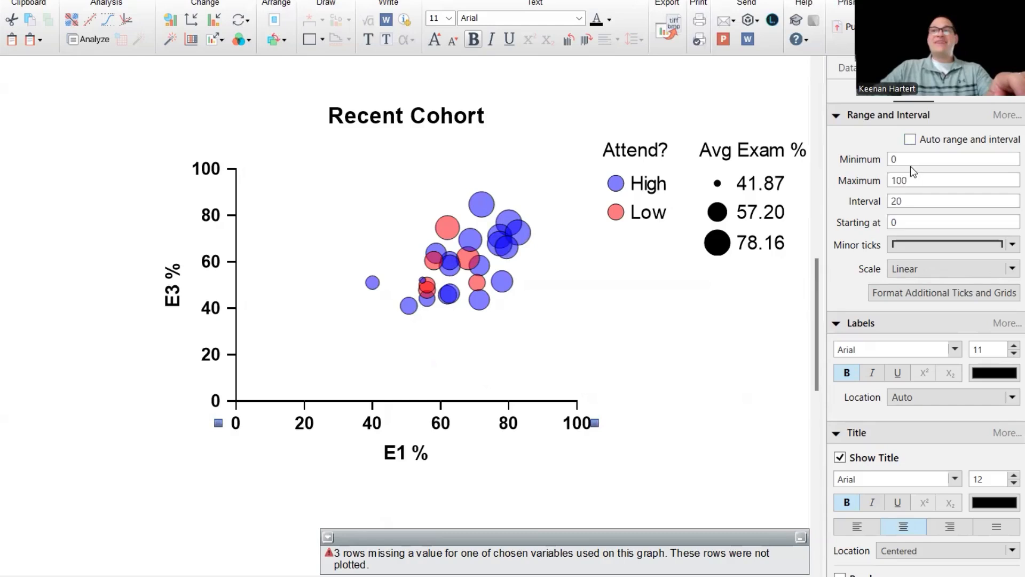
{"action": "left_click", "coordinate": [912, 159]}
{"action": "type", "text": "30"}
{"action": "key", "text": "Tab"}
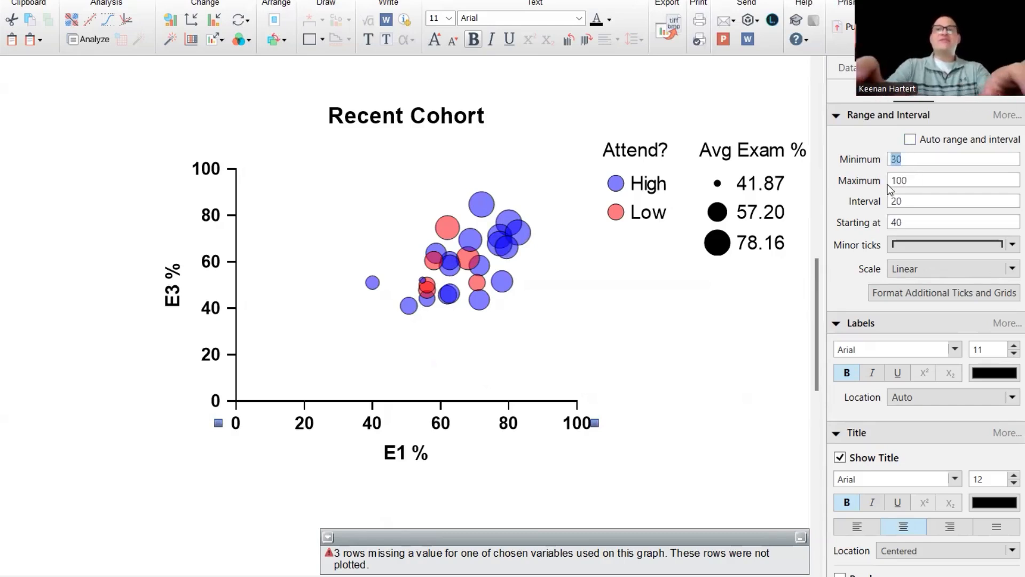
- Add minor ticks to both the X axis and the Y axis
{"action": "left_click", "coordinate": [499, 422]}
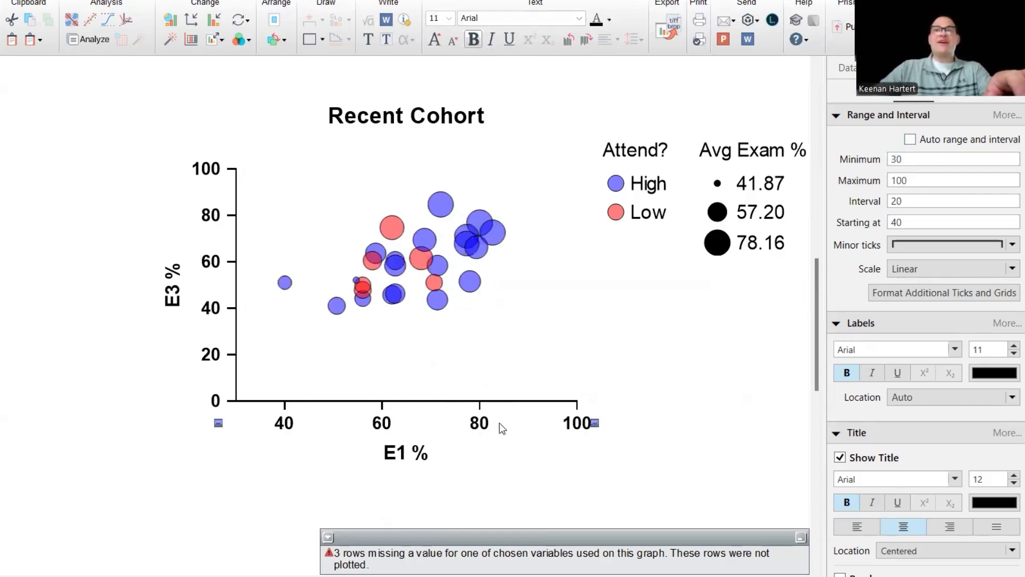
{"action": "left_click", "coordinate": [916, 250]}
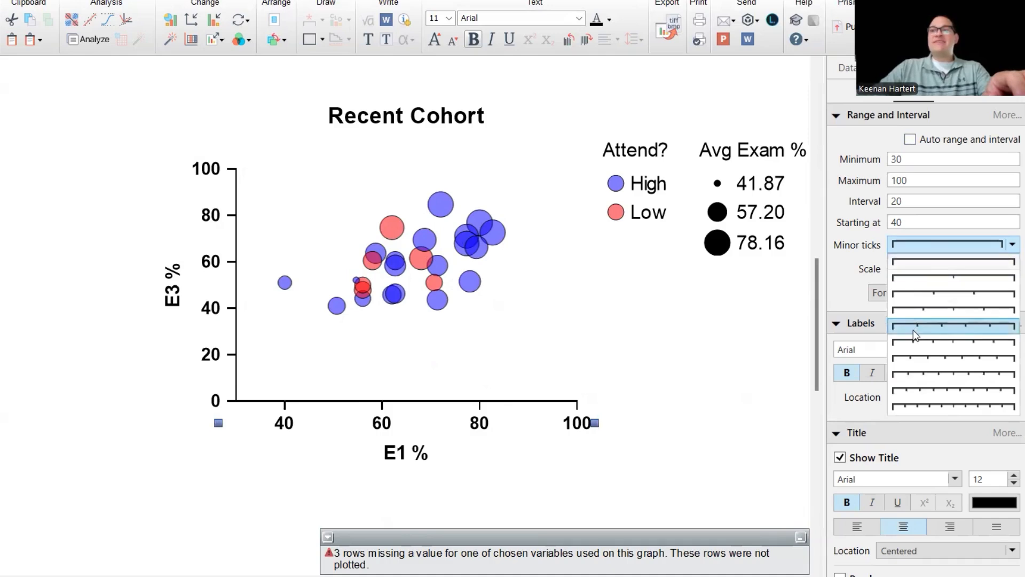
{"action": "left_click", "coordinate": [914, 310]}
{"action": "left_click", "coordinate": [207, 310]}
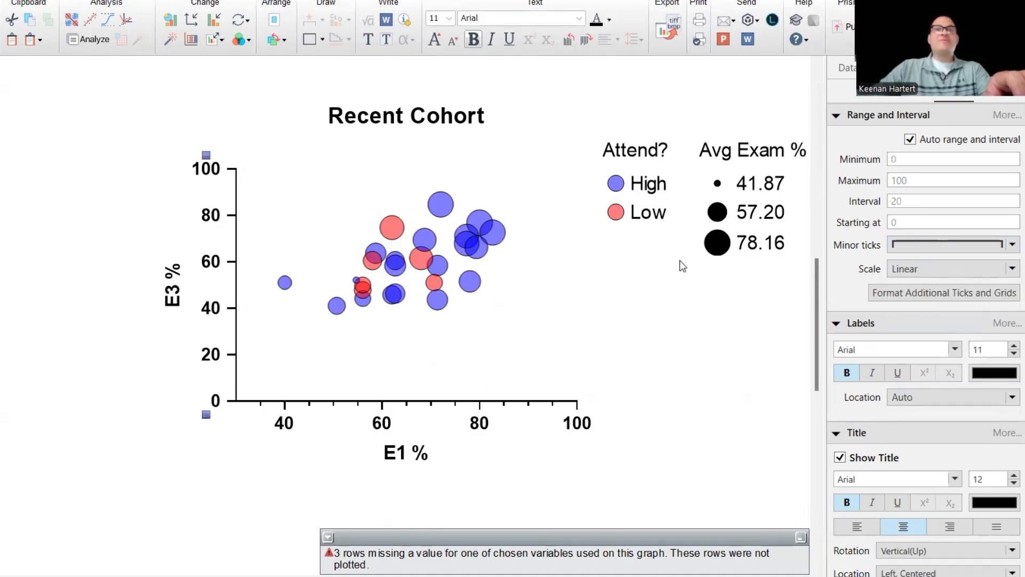
{"action": "left_click", "coordinate": [946, 245]}
{"action": "left_click", "coordinate": [935, 310]}
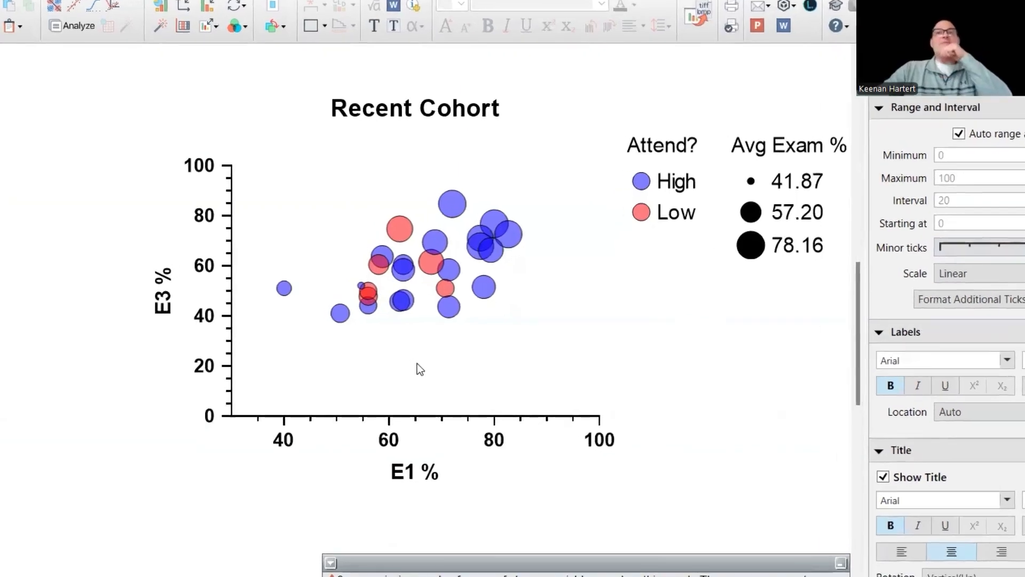
- Size the bubbles by the Academic Stress variable and confirm the graph formatting
{"action": "double_click", "coordinate": [399, 265]}
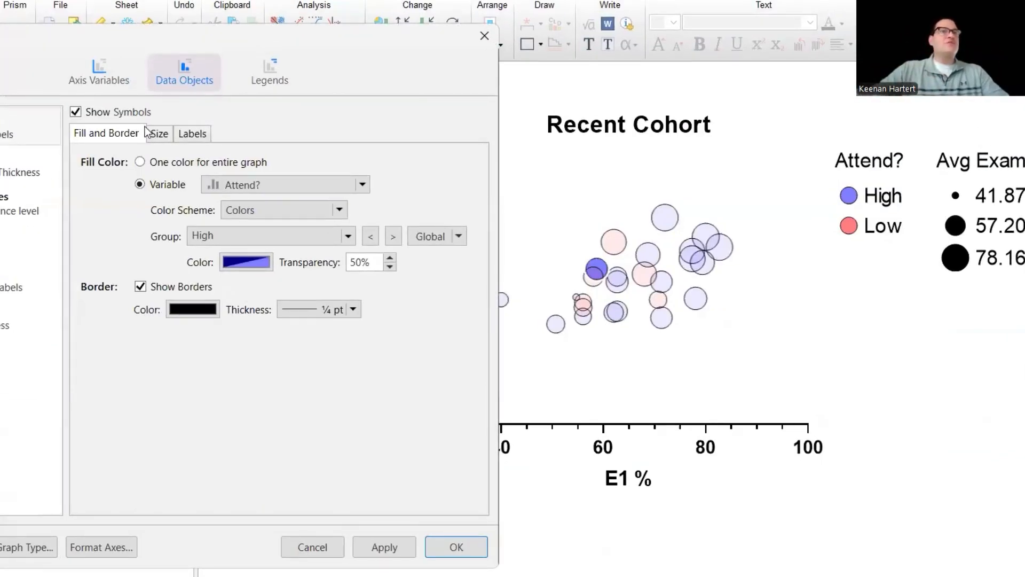
{"action": "left_click", "coordinate": [158, 133]}
{"action": "left_click", "coordinate": [204, 185]}
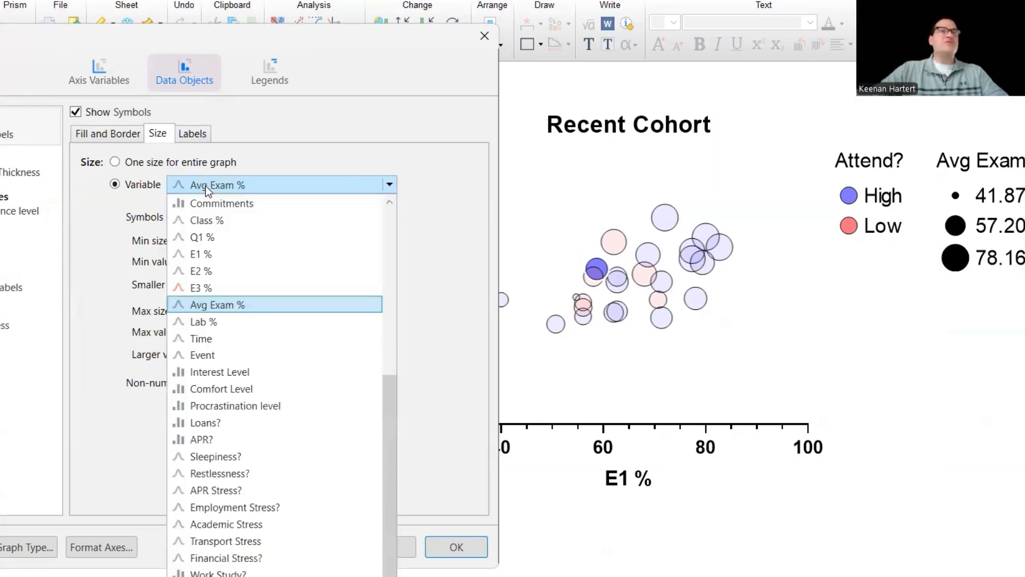
{"action": "left_click", "coordinate": [250, 525]}
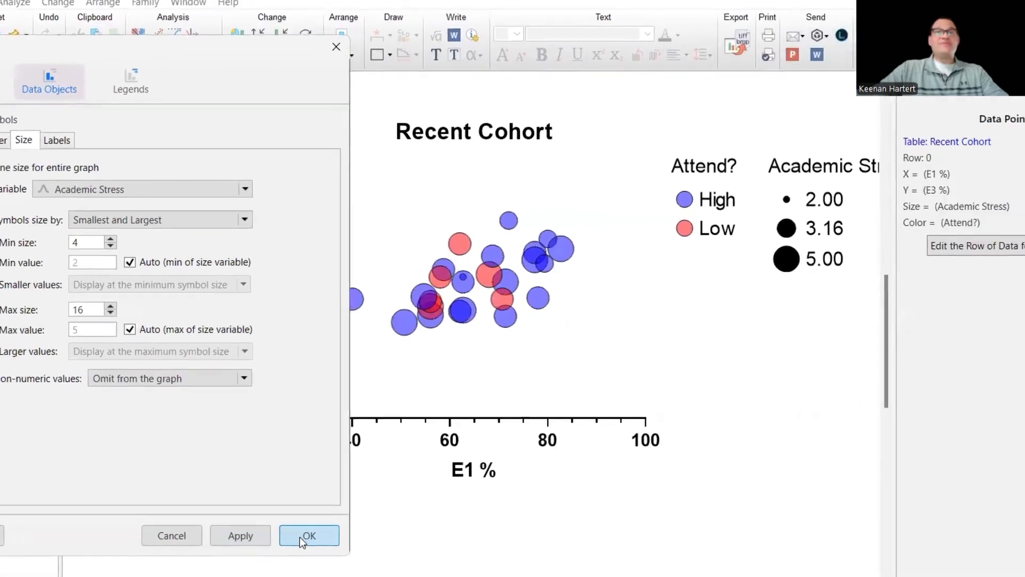
{"action": "left_click", "coordinate": [446, 547]}
- Change the symbol size variable to Financial Stress? and confirm the formatting
{"action": "double_click", "coordinate": [753, 344]}
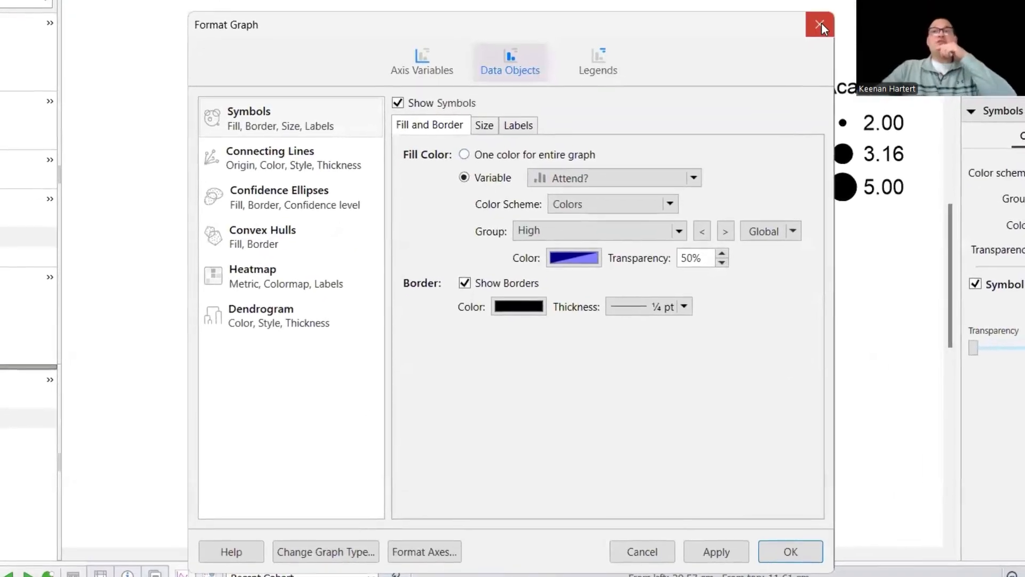
{"action": "key", "text": "Return"}
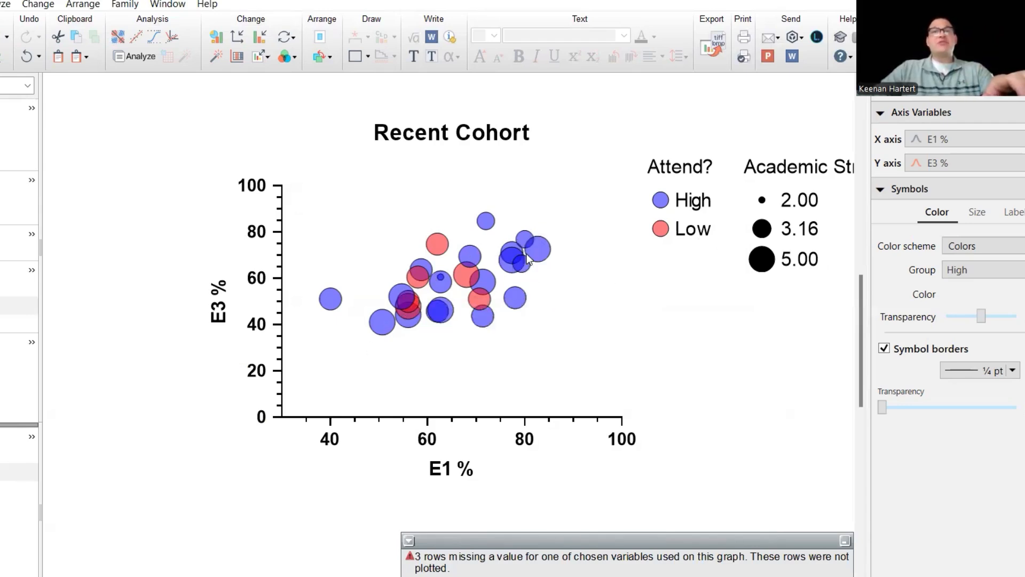
{"action": "mouse_move", "coordinate": [402, 304]}
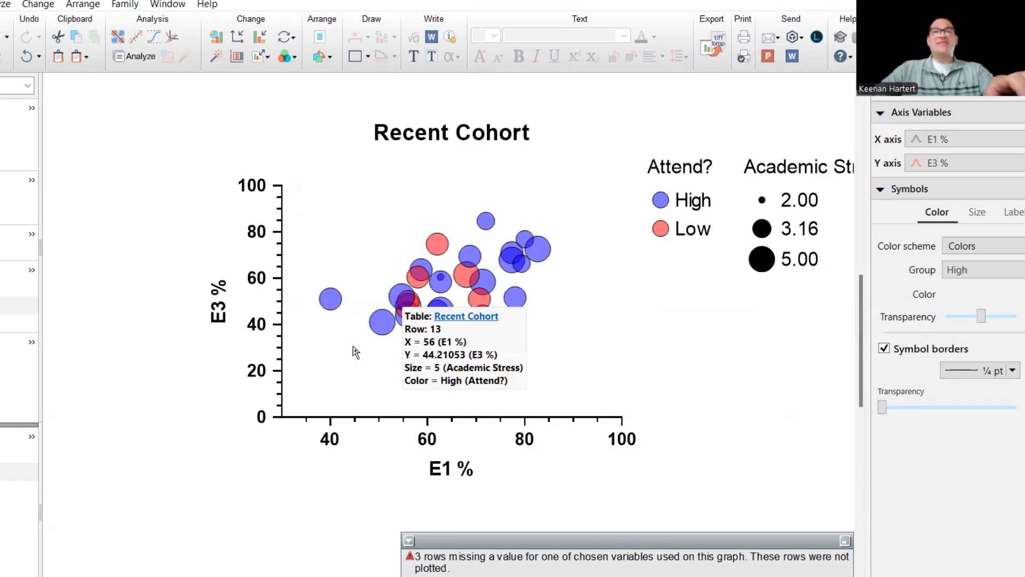
{"action": "double_click", "coordinate": [381, 323]}
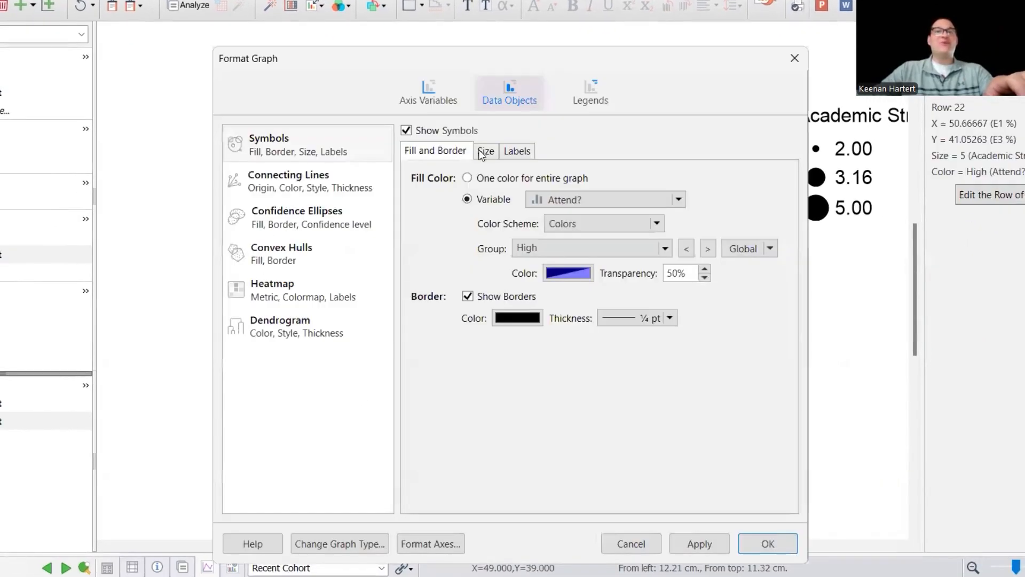
{"action": "left_click", "coordinate": [486, 156]}
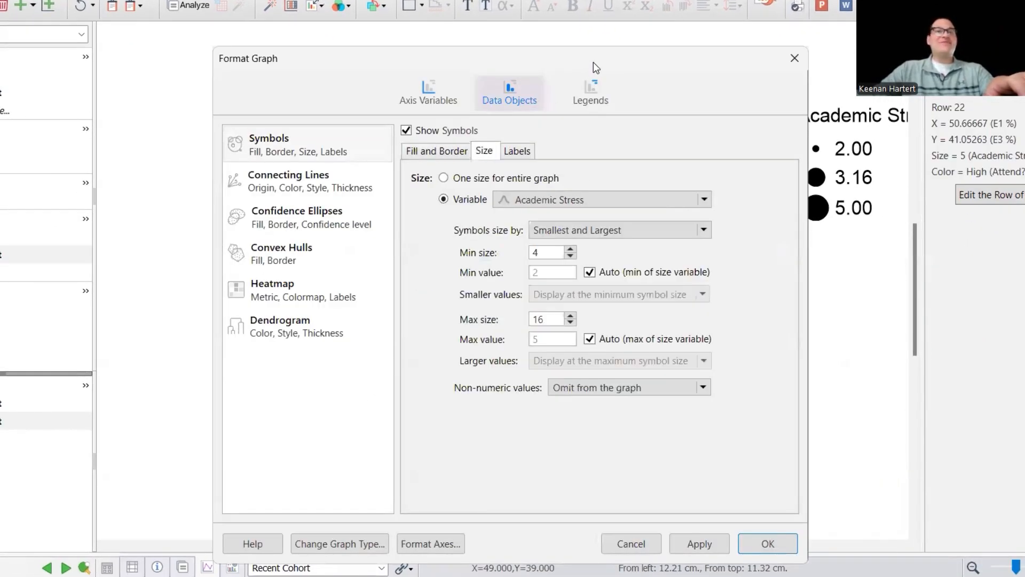
{"action": "left_click_drag", "start_coordinate": [594, 62], "coordinate": [254, 33]}
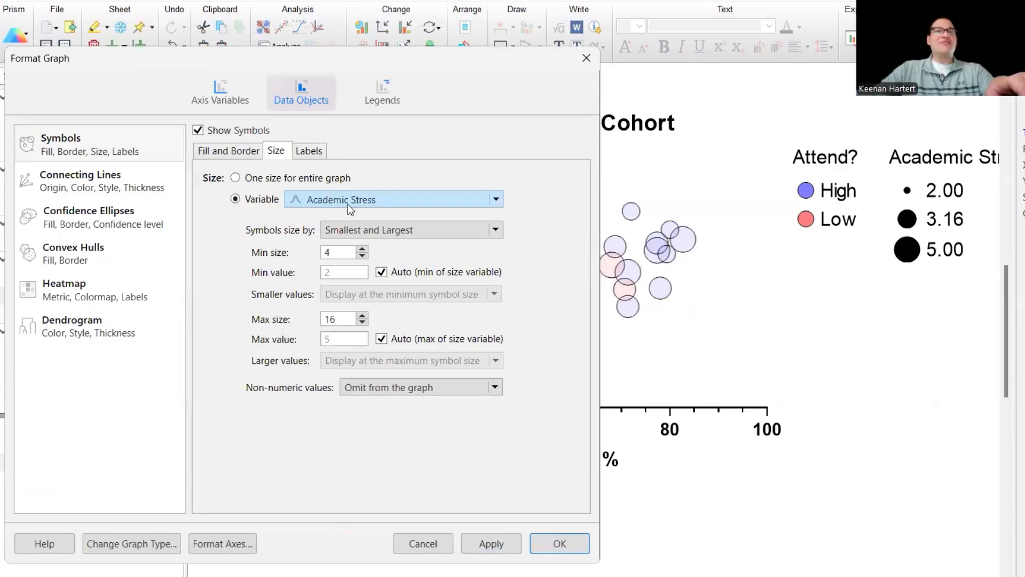
{"action": "left_click", "coordinate": [348, 204]}
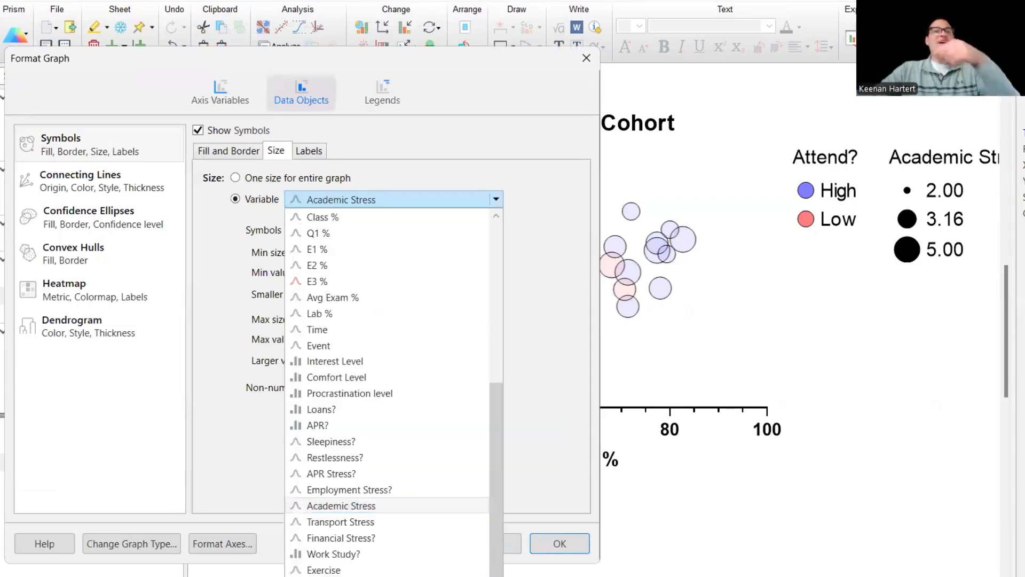
{"action": "left_click", "coordinate": [384, 536]}
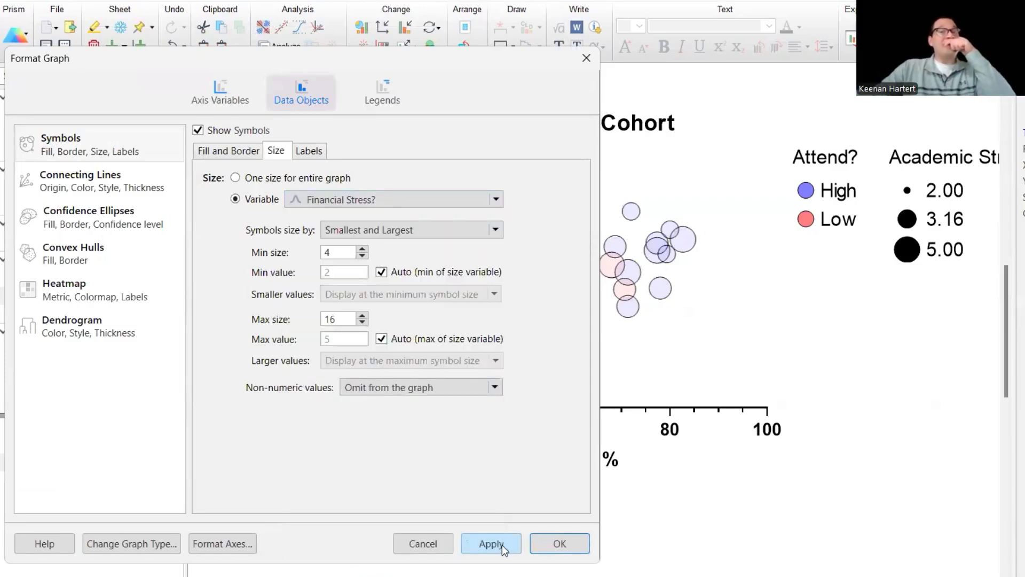
{"action": "left_click", "coordinate": [559, 544]}
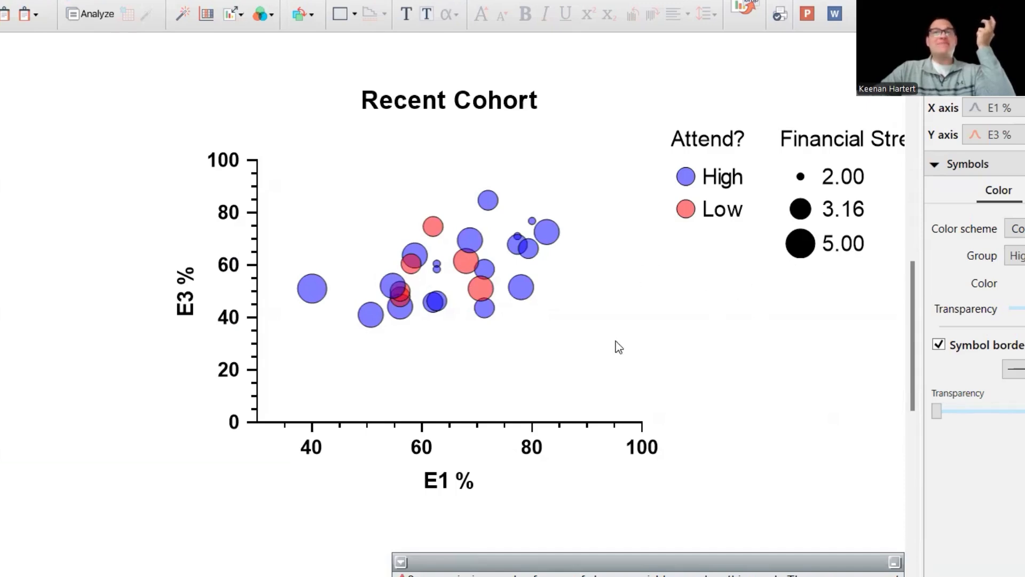
- Size the symbols by the Procrastination level variable and set group 1's symbol size to 2
{"action": "left_click", "coordinate": [846, 210]}
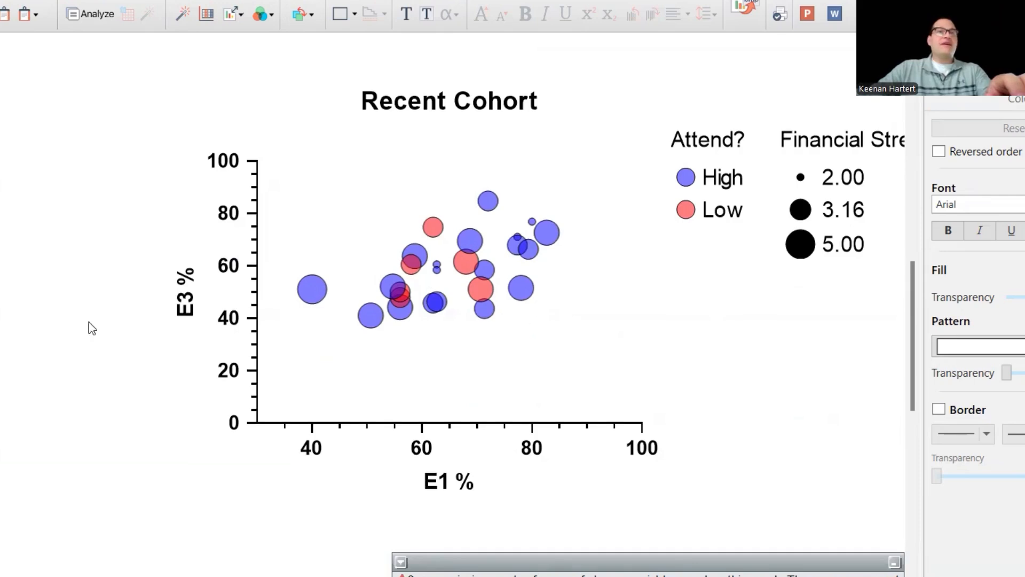
{"action": "double_click", "coordinate": [418, 248]}
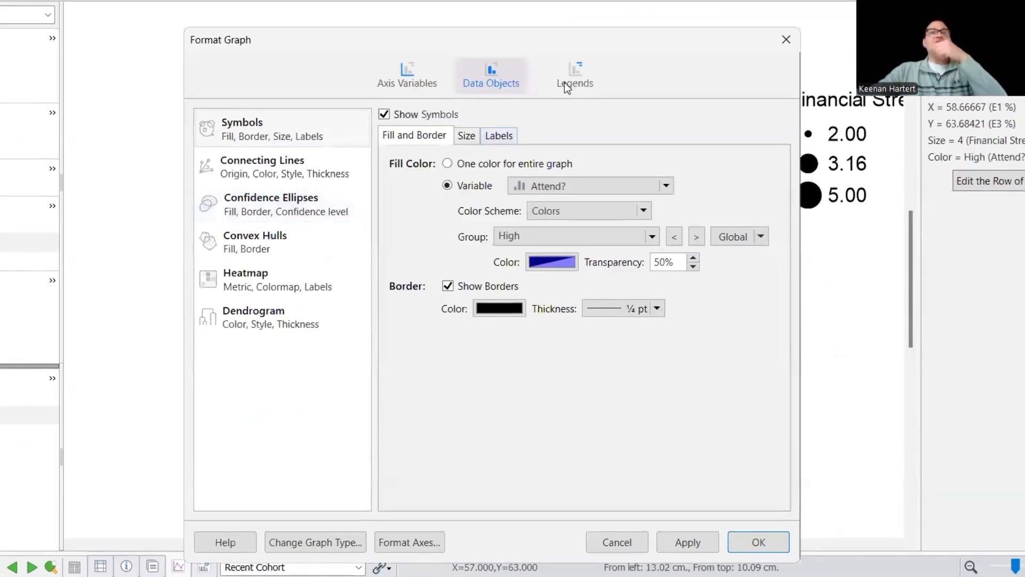
{"action": "left_click_drag", "start_coordinate": [585, 34], "coordinate": [446, 30]}
{"action": "left_click", "coordinate": [326, 131]}
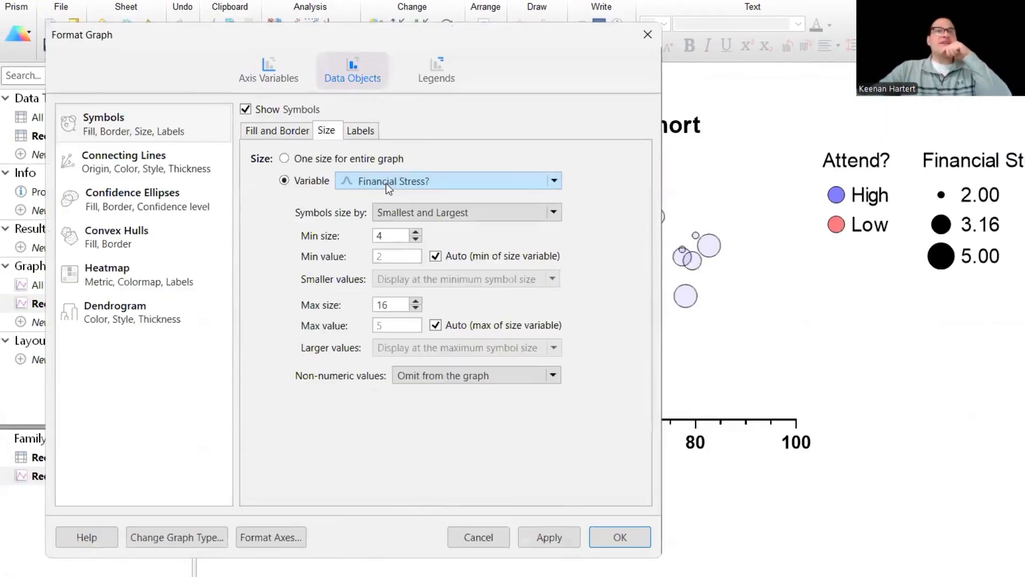
{"action": "left_click", "coordinate": [388, 183]}
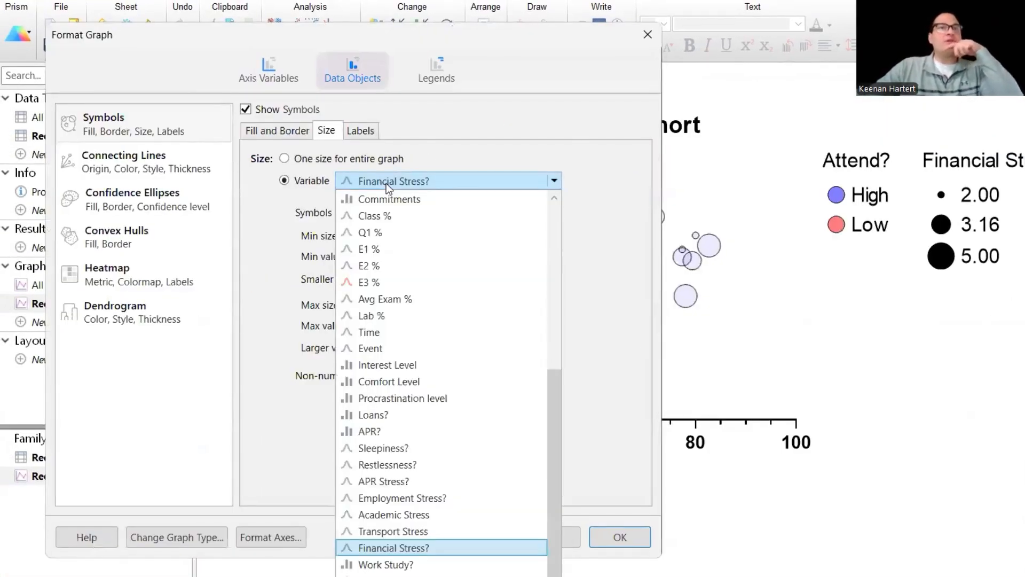
{"action": "left_click", "coordinate": [408, 400]}
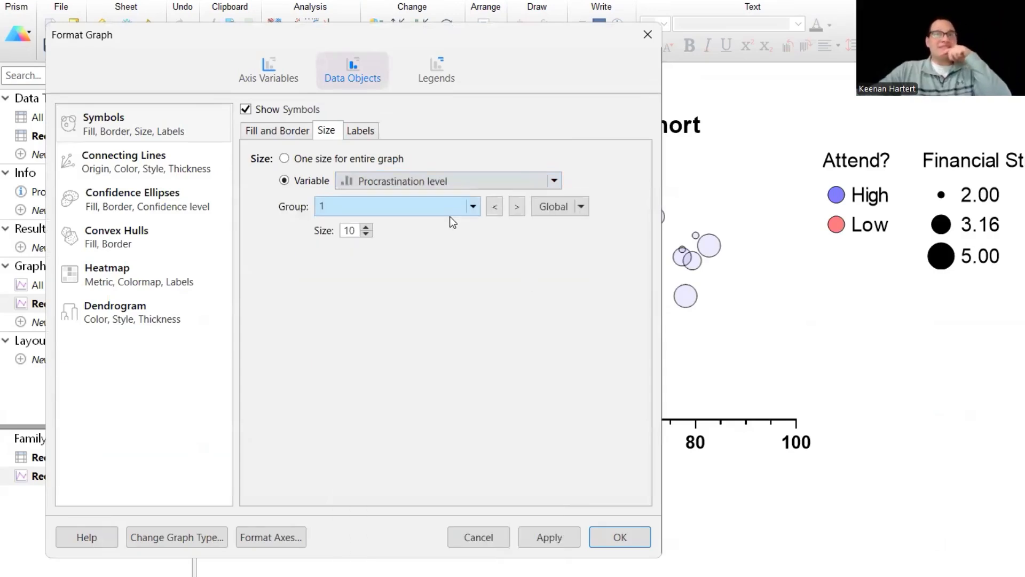
{"action": "left_click", "coordinate": [458, 207]}
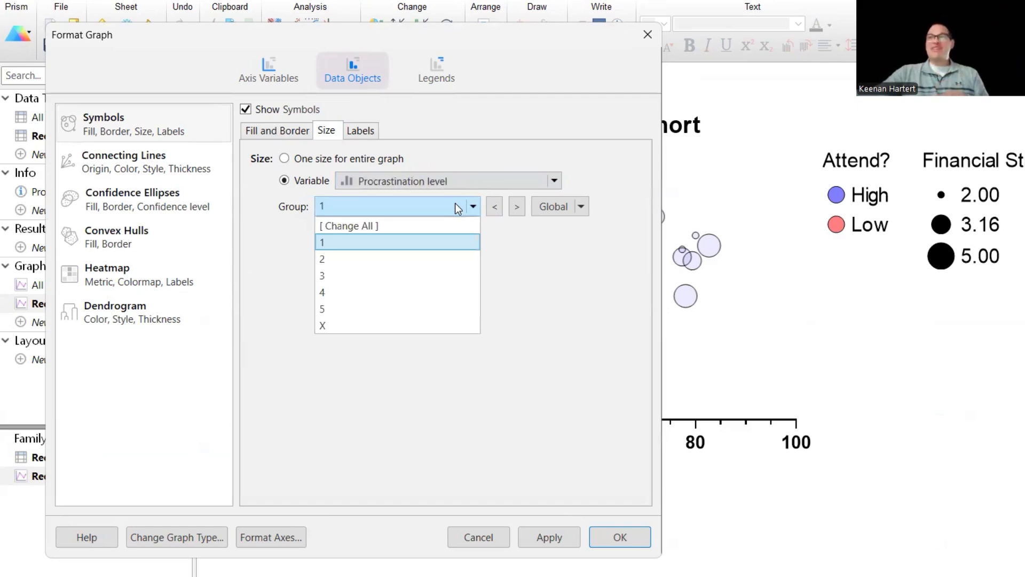
{"action": "left_click", "coordinate": [354, 244]}
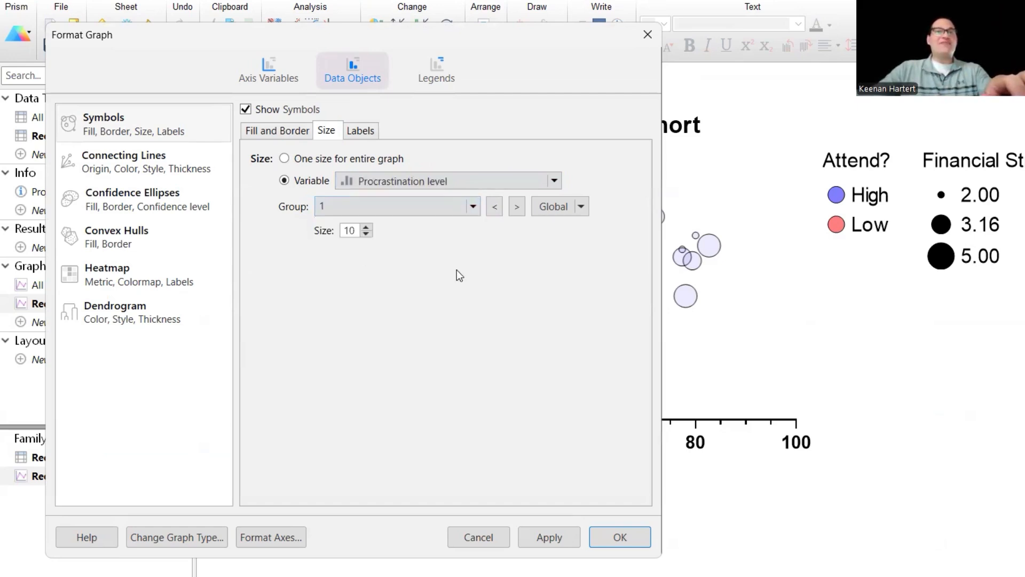
{"action": "double_click", "coordinate": [348, 229]}
{"action": "type", "text": "2"}
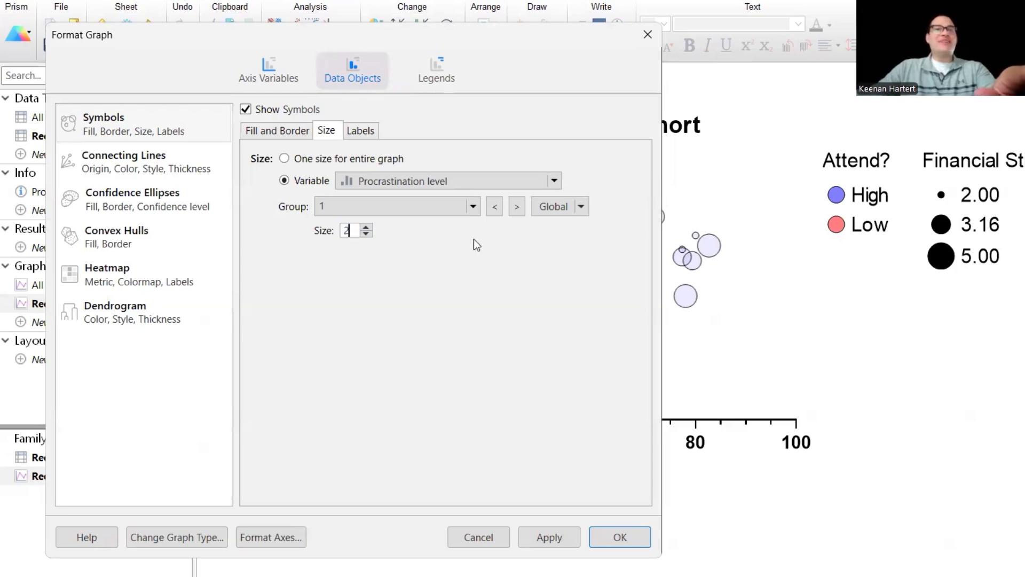
- Set the symbol sizes for groups 2, 3 and 4 to 4, 6 and 8
{"action": "left_click", "coordinate": [518, 206]}
{"action": "type", "text": "4"}
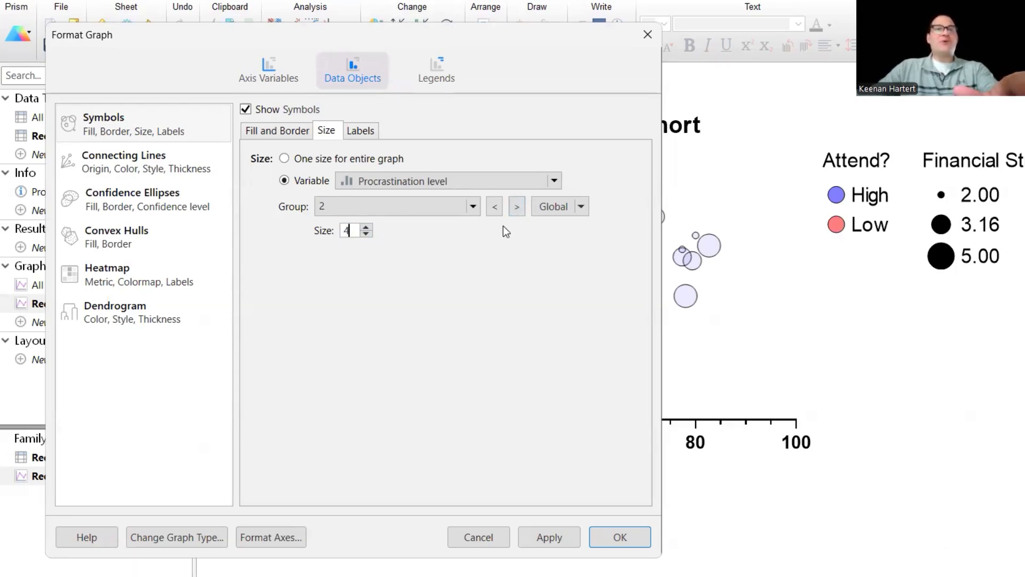
{"action": "left_click", "coordinate": [517, 206]}
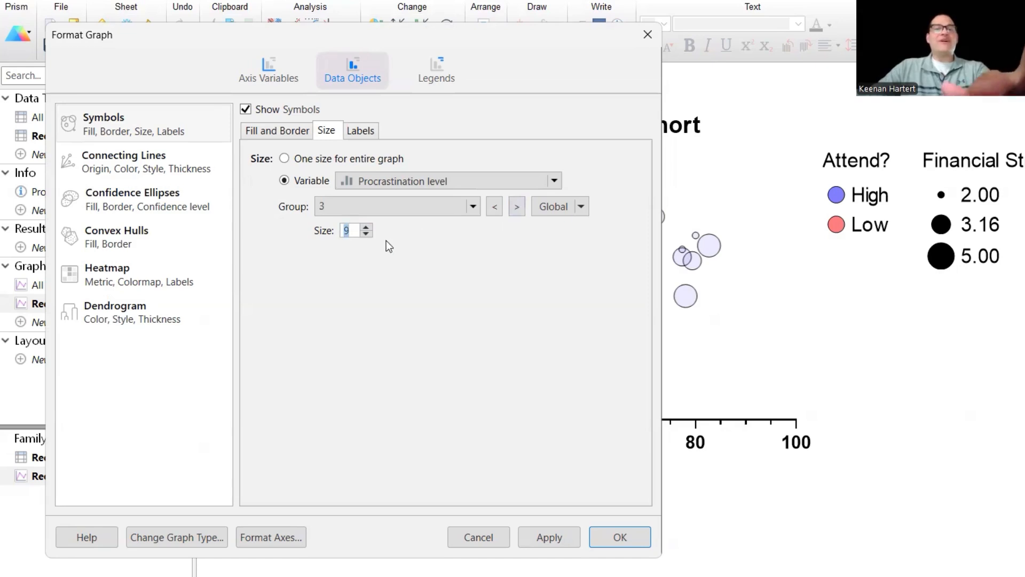
{"action": "type", "text": "6"}
{"action": "left_click", "coordinate": [517, 206]}
{"action": "left_click", "coordinate": [344, 234]}
{"action": "type", "text": "8"}
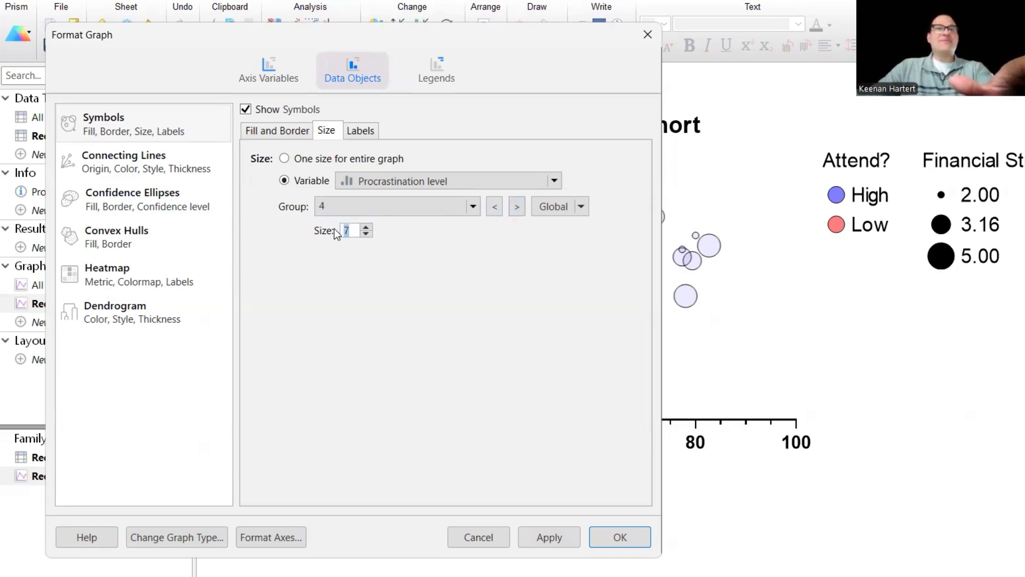
- Set group 5's symbol size to 10 and confirm the graph formatting
{"action": "left_click", "coordinate": [517, 207]}
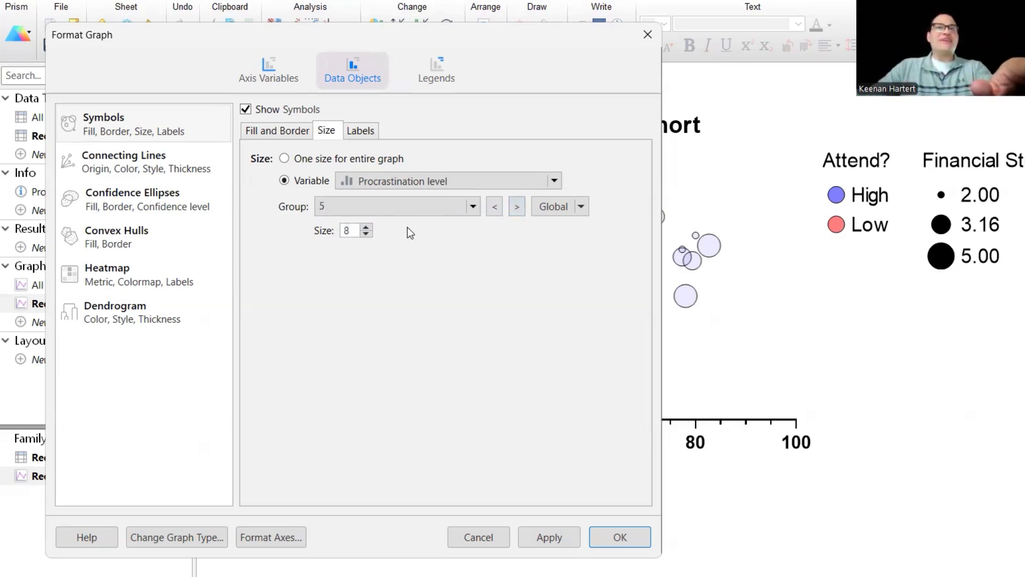
{"action": "left_click", "coordinate": [347, 232]}
{"action": "type", "text": "10"}
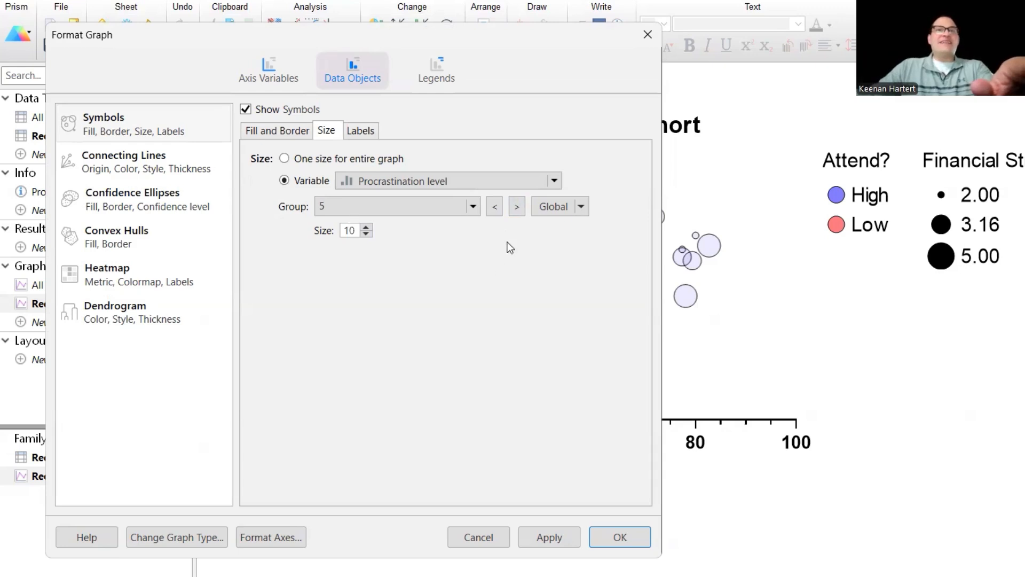
{"action": "left_click", "coordinate": [517, 206]}
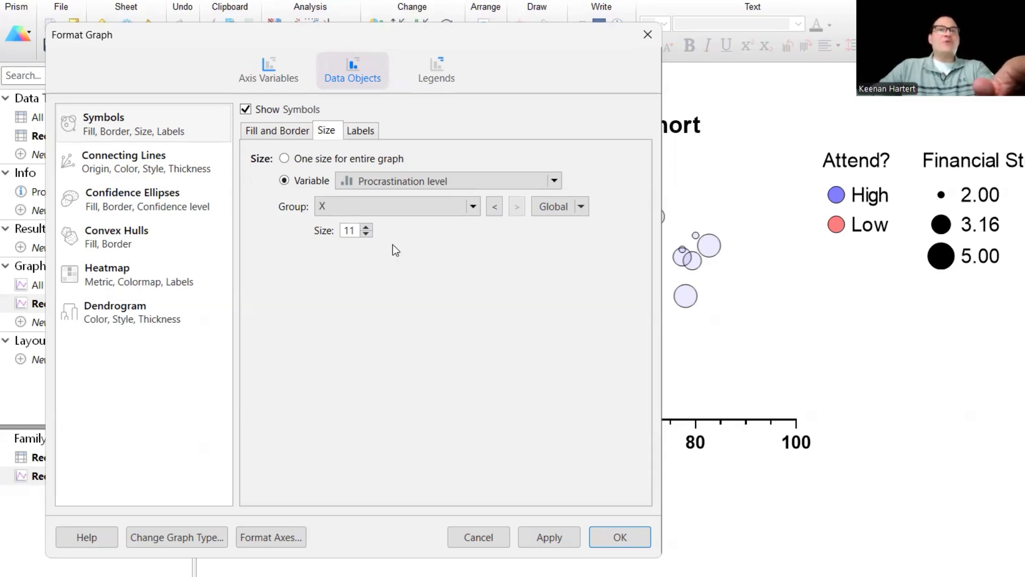
{"action": "double_click", "coordinate": [356, 230]}
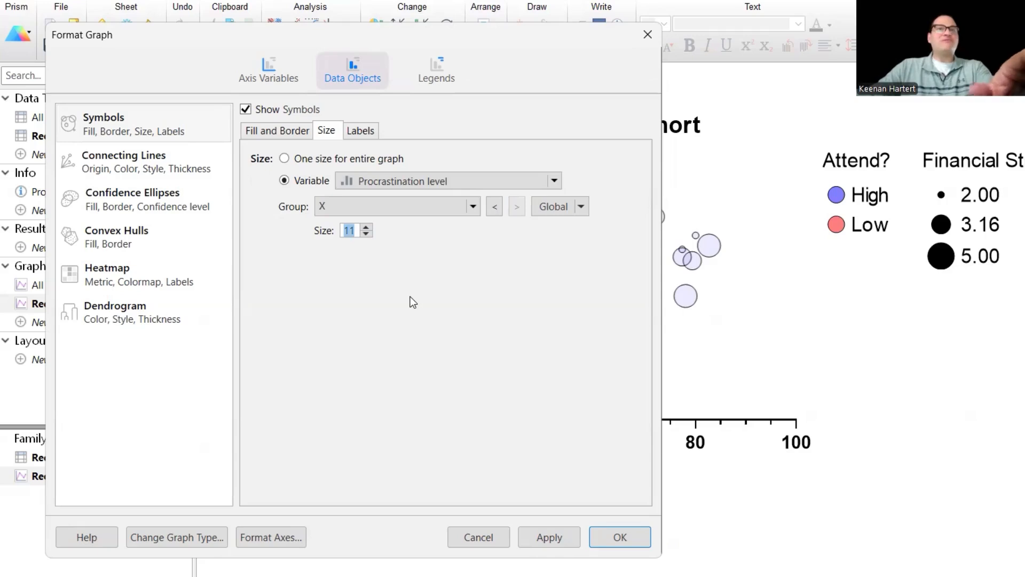
{"action": "left_click", "coordinate": [453, 206]}
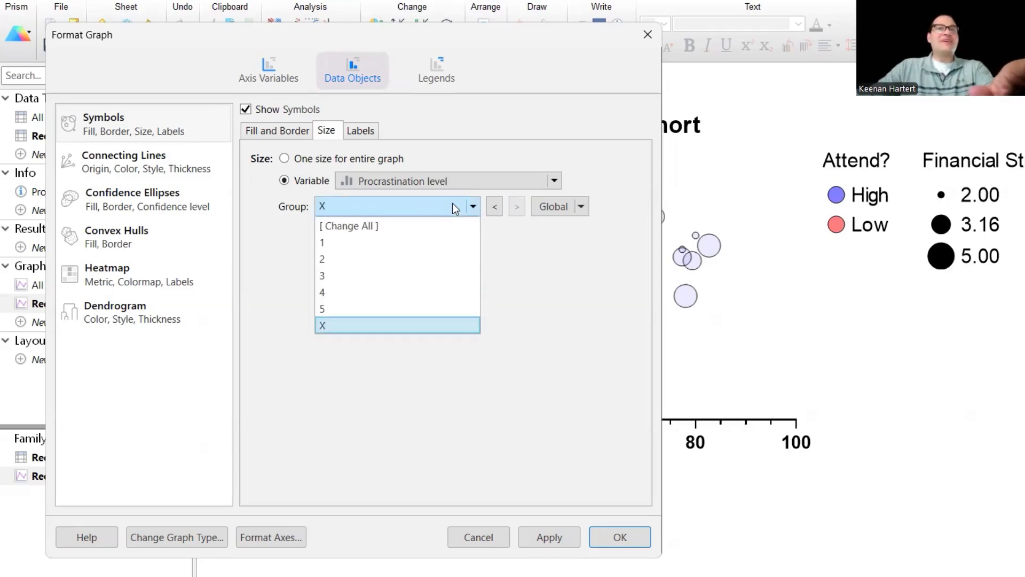
{"action": "left_click", "coordinate": [453, 207]}
{"action": "left_click", "coordinate": [620, 538]}
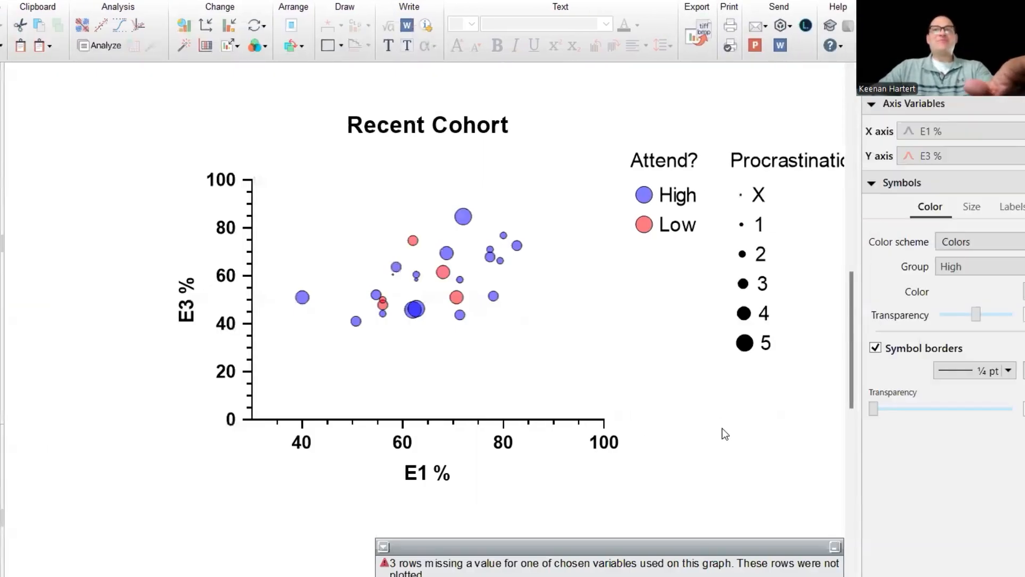